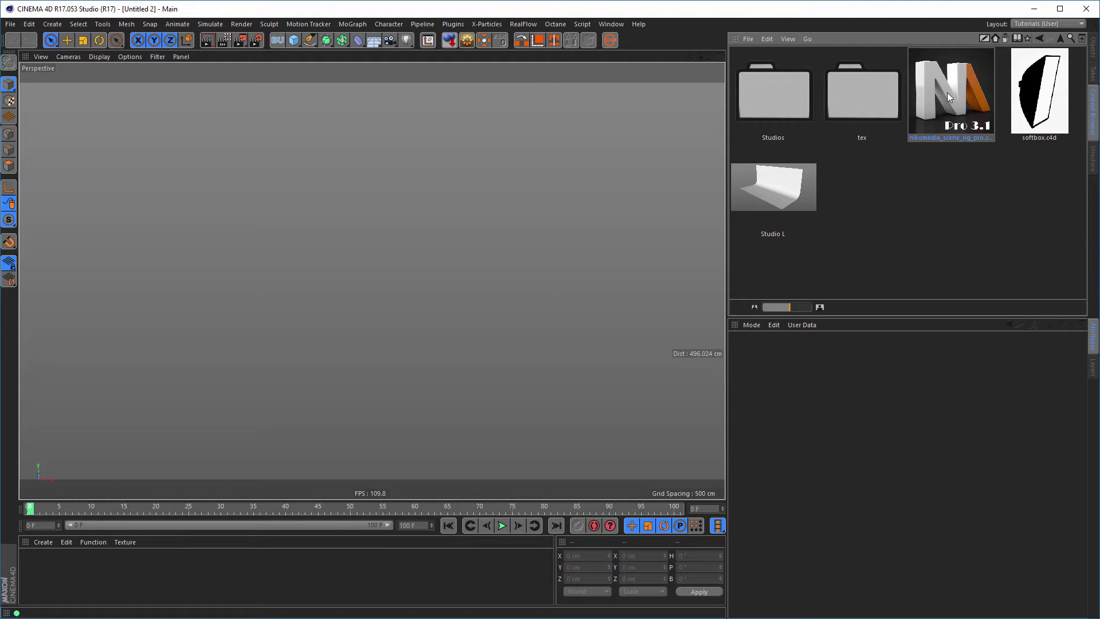
Step: Open the nikomedia_scene_rig_pro scene from the content library and select the Nikomedias Scene Rig Pro null
double_click(947, 92)
left_click(1092, 47)
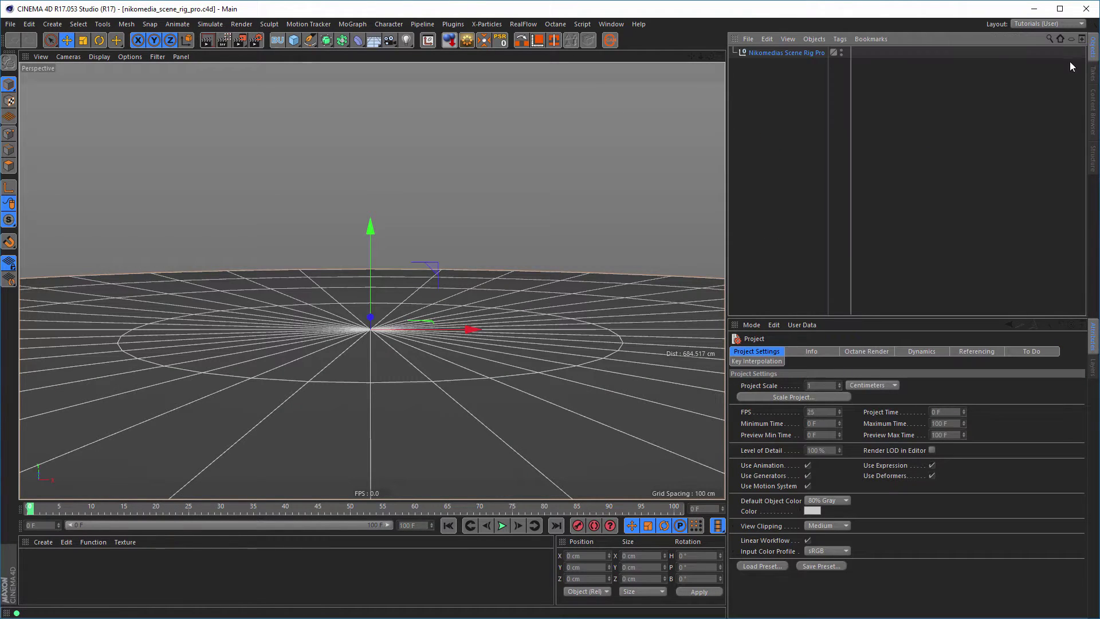
left_click(789, 55)
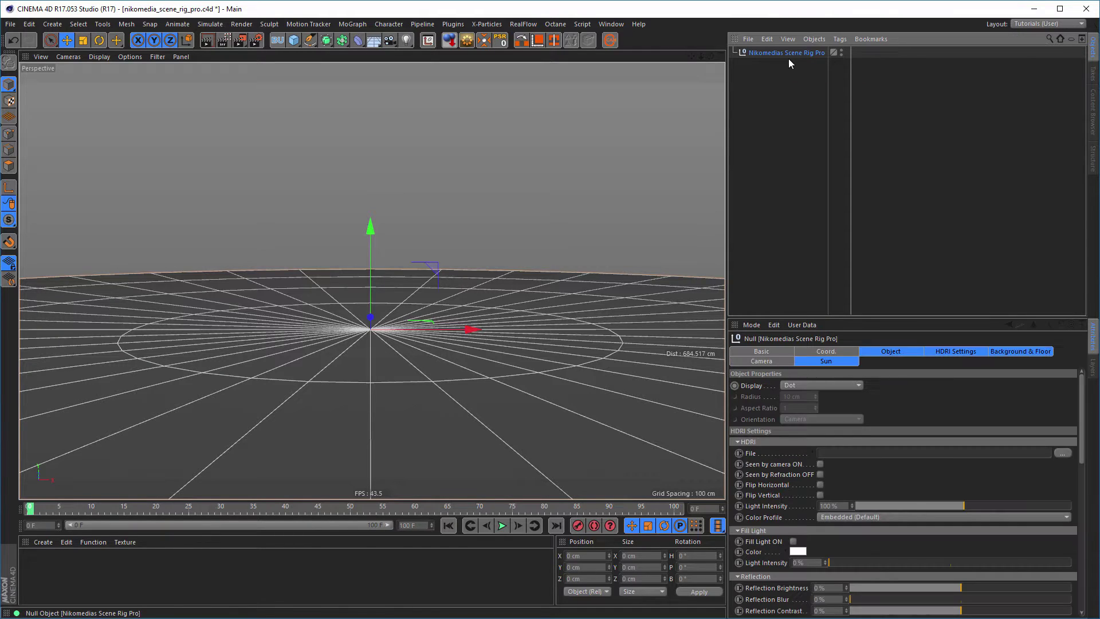
Step: Load 20_Subway_Lights_8k.jpg as the rig's HDRI file without copying it to the project, and make it seen by the camera
left_click(956, 352)
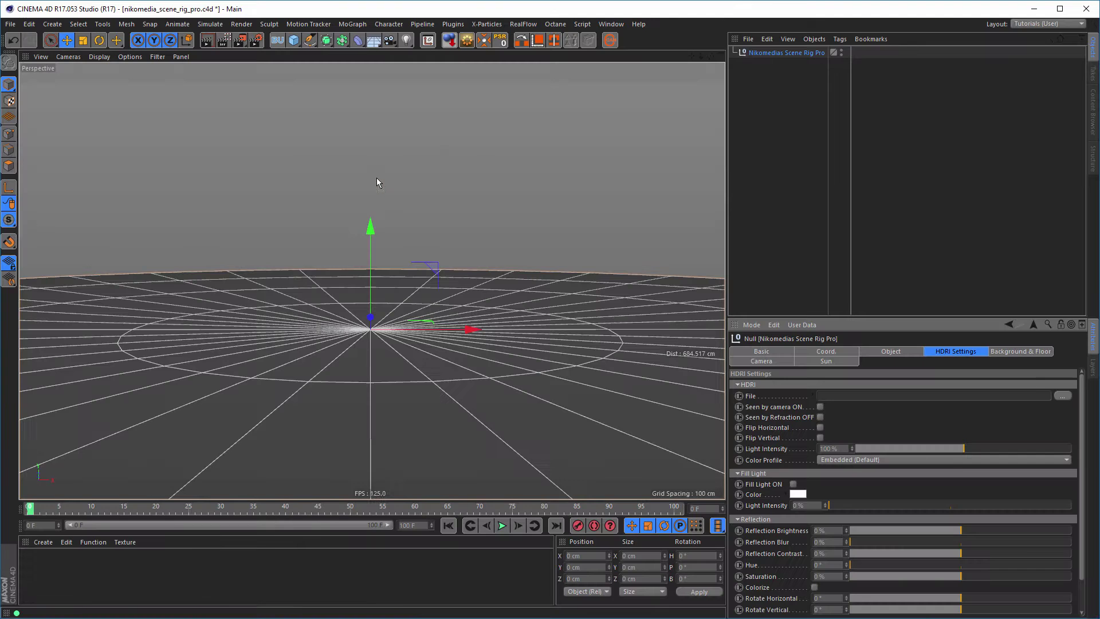
left_click_drag(376, 178, 828, 397)
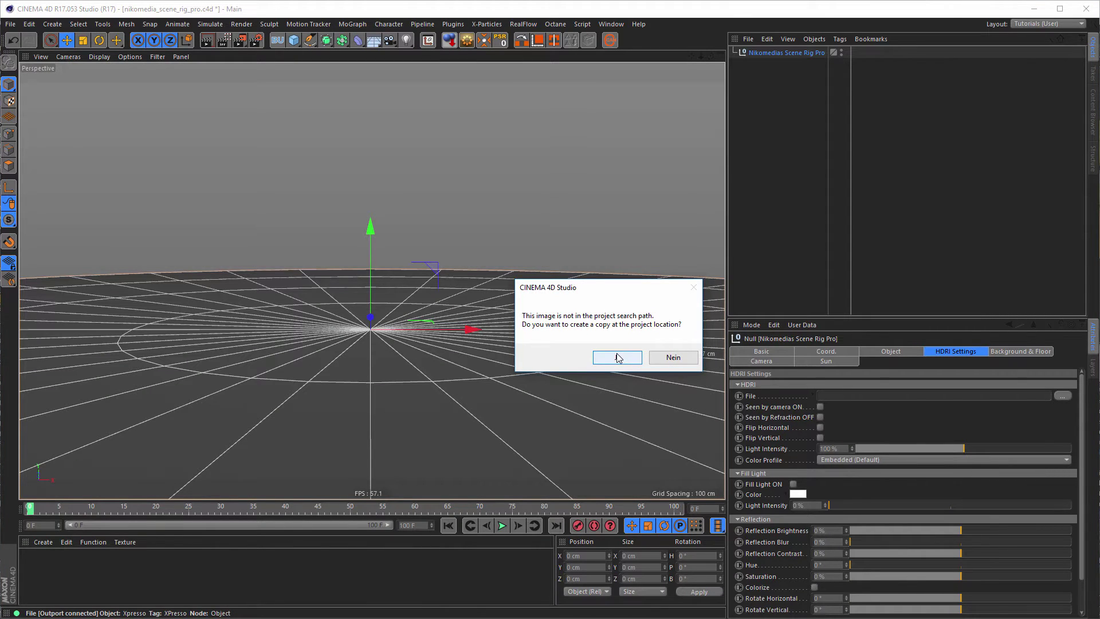
left_click(670, 358)
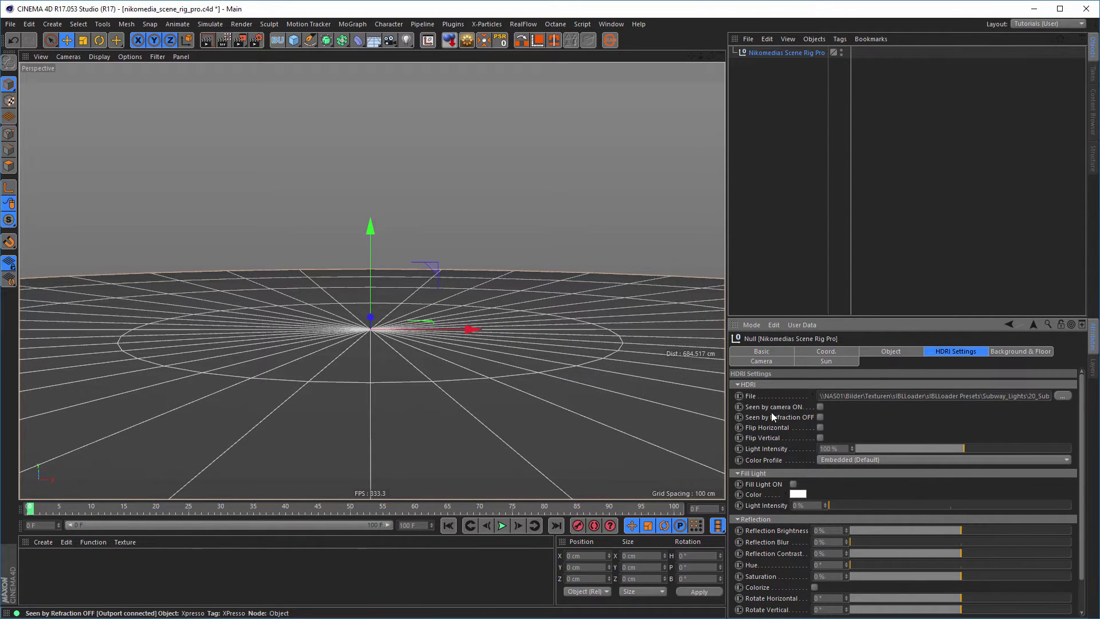
left_click(820, 407)
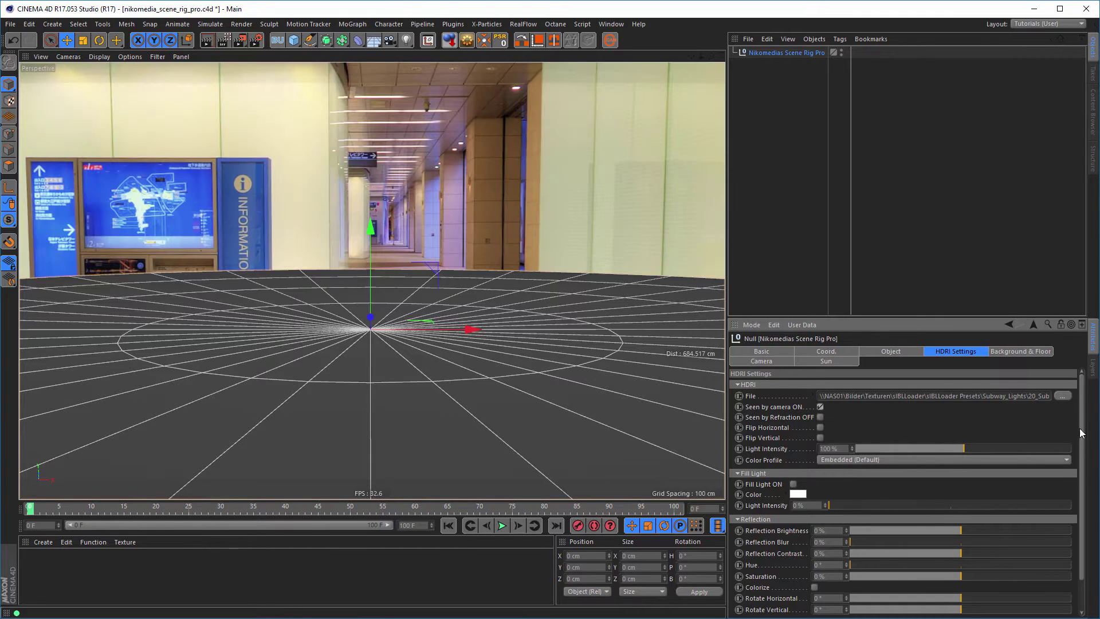
Step: Turn off the rig's floor in its Background & Floor settings
scroll(1082, 438, "down", 1)
left_click_drag(1080, 435, 1081, 394)
left_click(1022, 352)
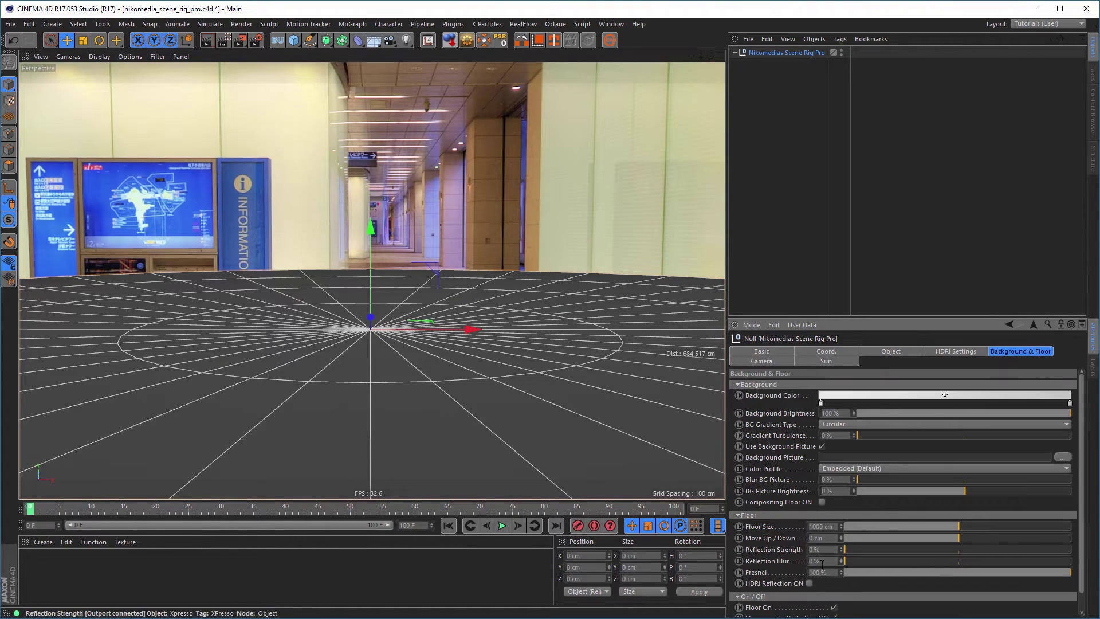
left_click(833, 607)
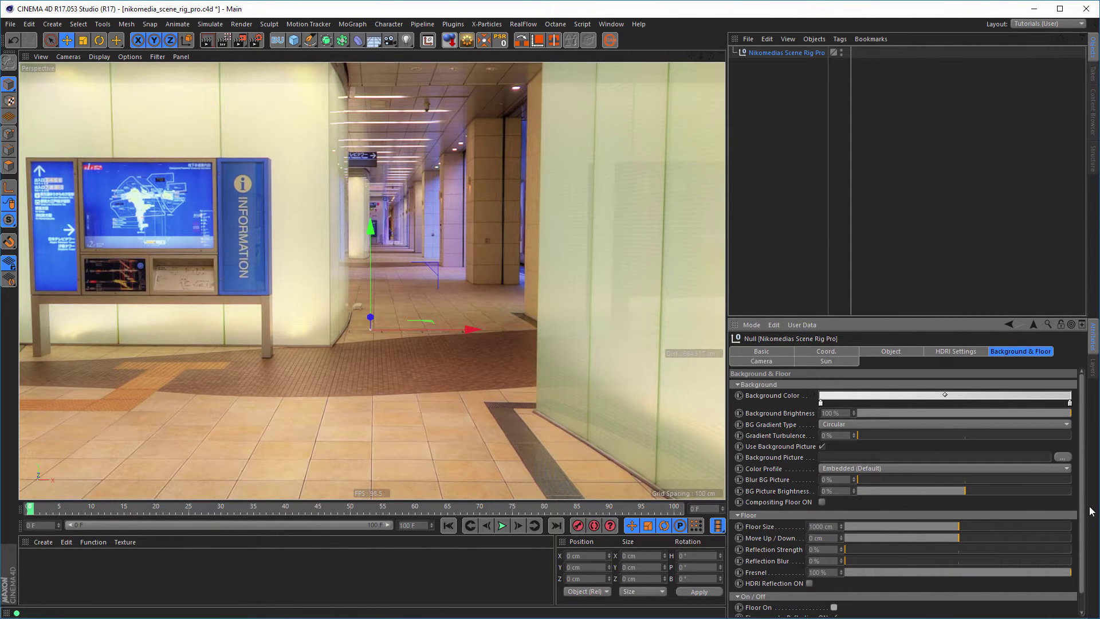
Step: Rotate the subway HDRI horizontally to -91°
left_click_drag(1085, 524, 1084, 563)
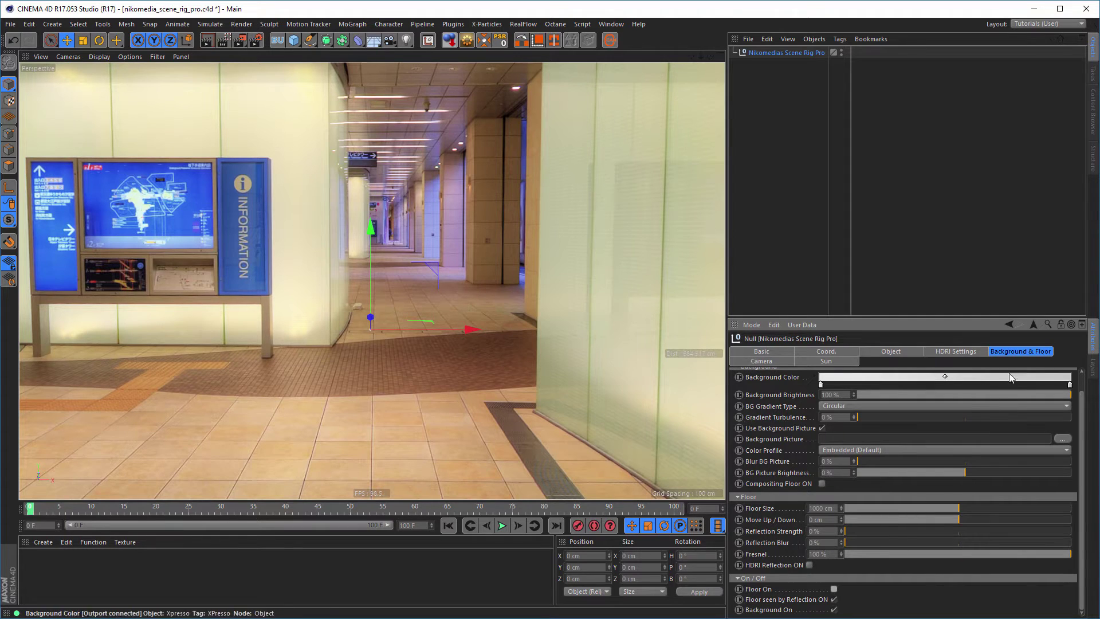
left_click(957, 352)
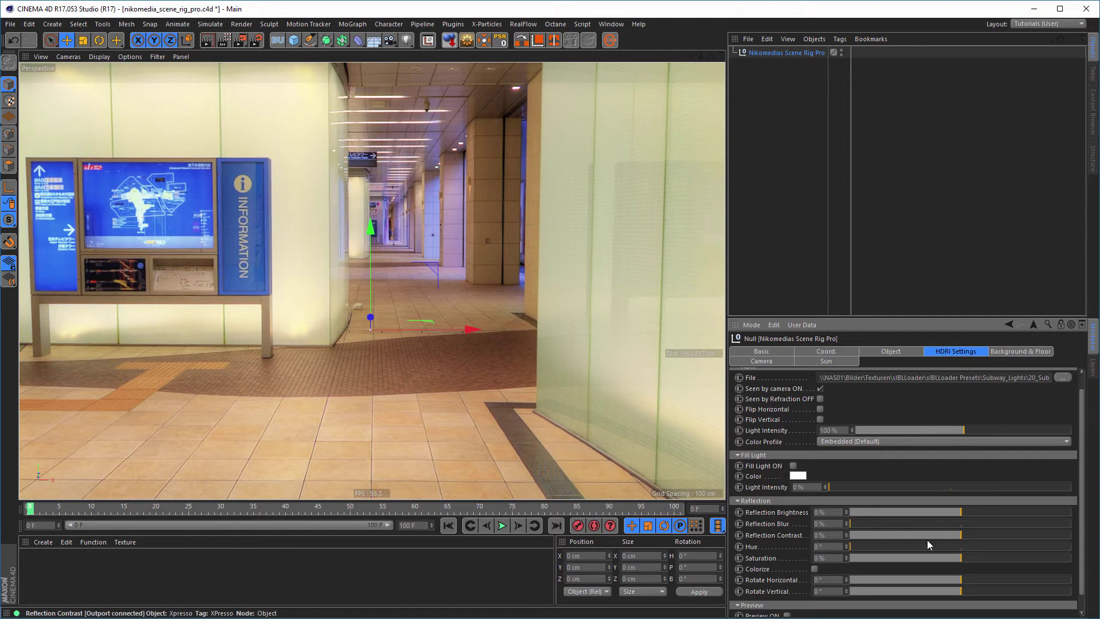
mouse_move(961, 578)
left_mouse_down()
mouse_move(970, 579)
mouse_move(895, 577)
mouse_move(905, 576)
left_mouse_up()
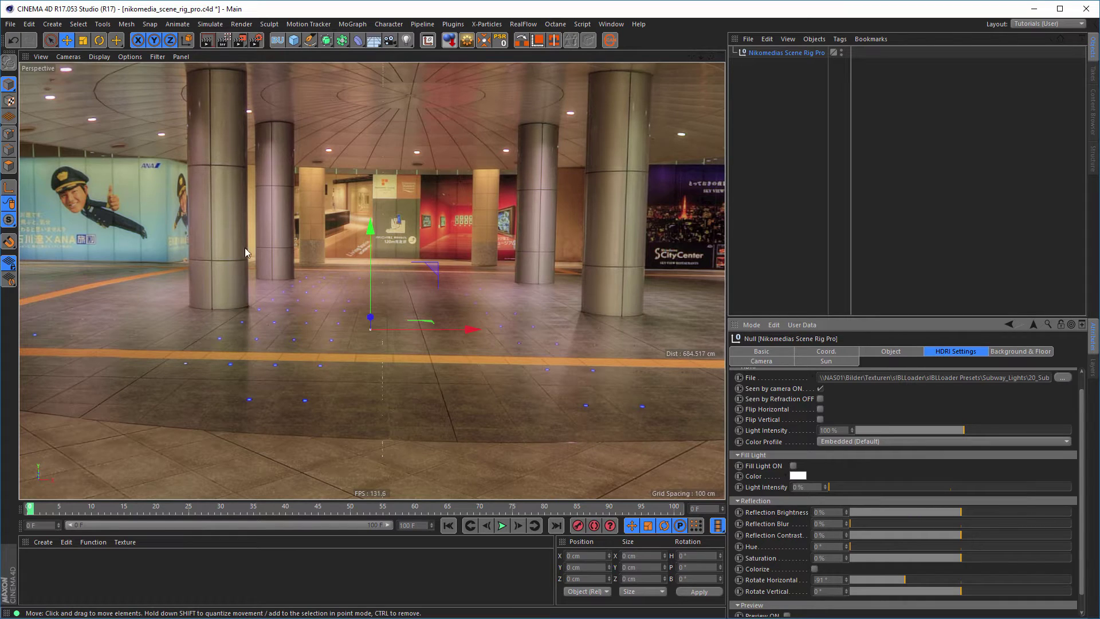
Step: Try the horizontal and vertical flips of the HDRI, switching each one back off
left_click(821, 408)
left_click(820, 408)
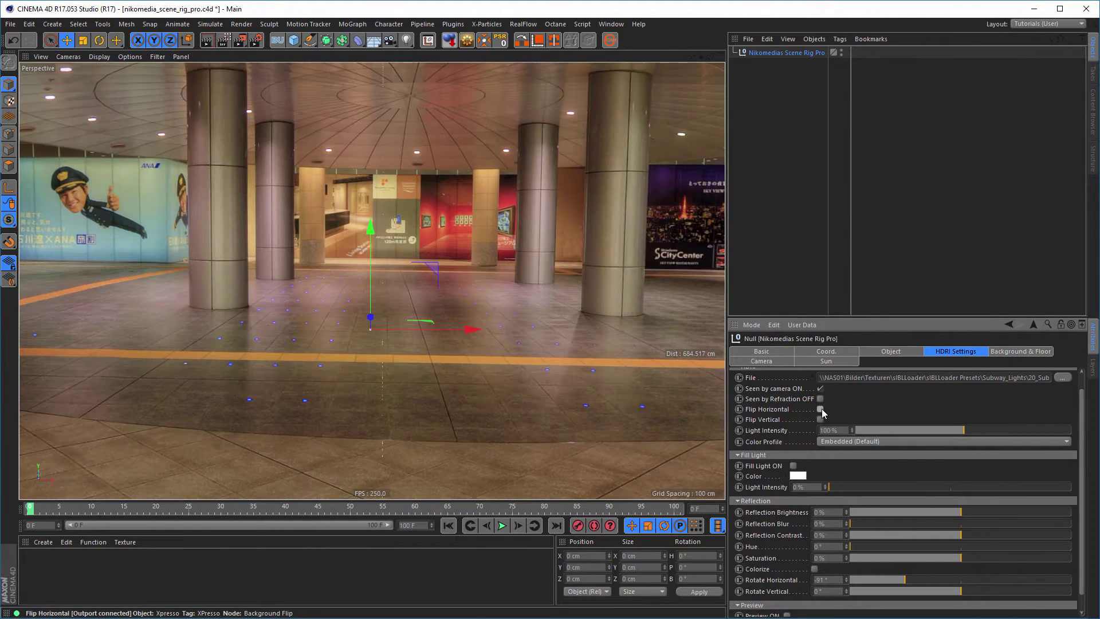
left_click(820, 419)
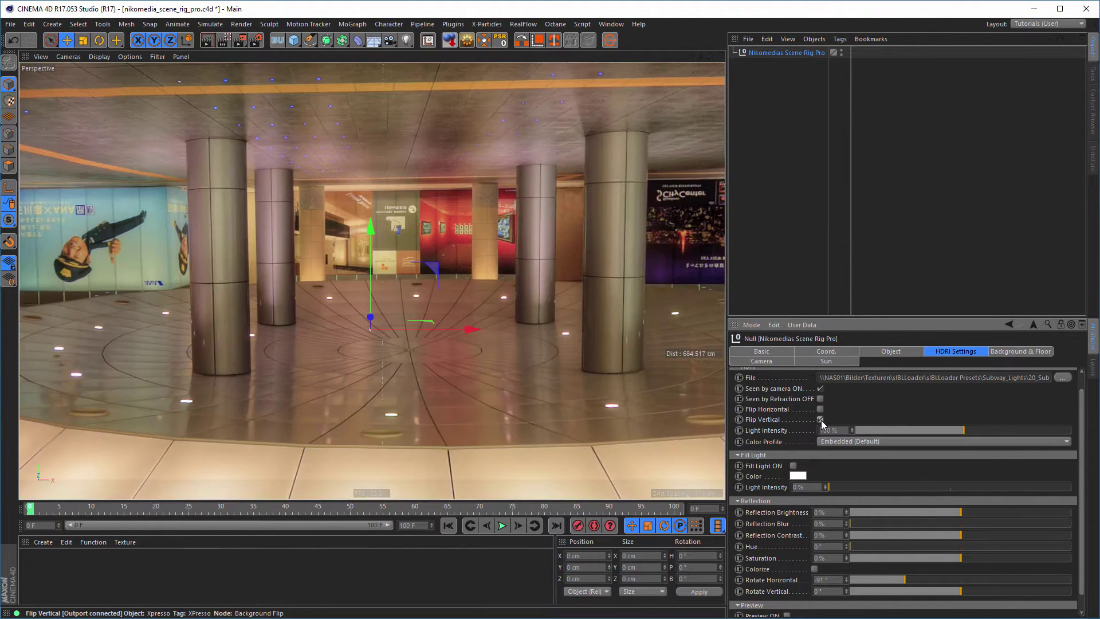
left_click(820, 419)
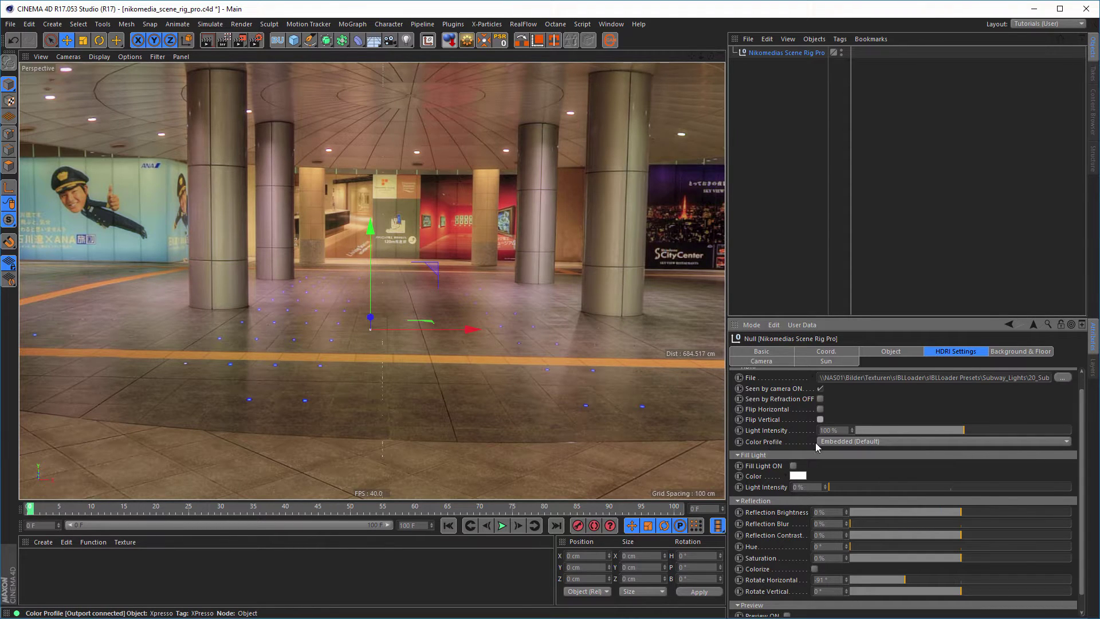
Step: Try the Linear and sRGB color profiles on the HDRI and return it to Embedded (Default)
left_click(852, 443)
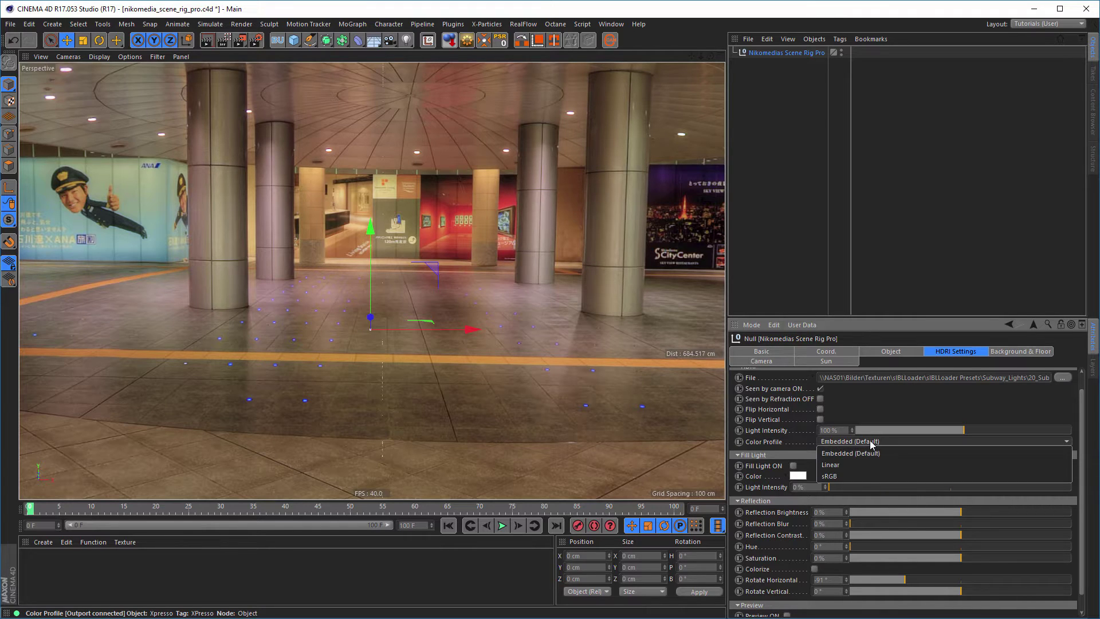
left_click(849, 465)
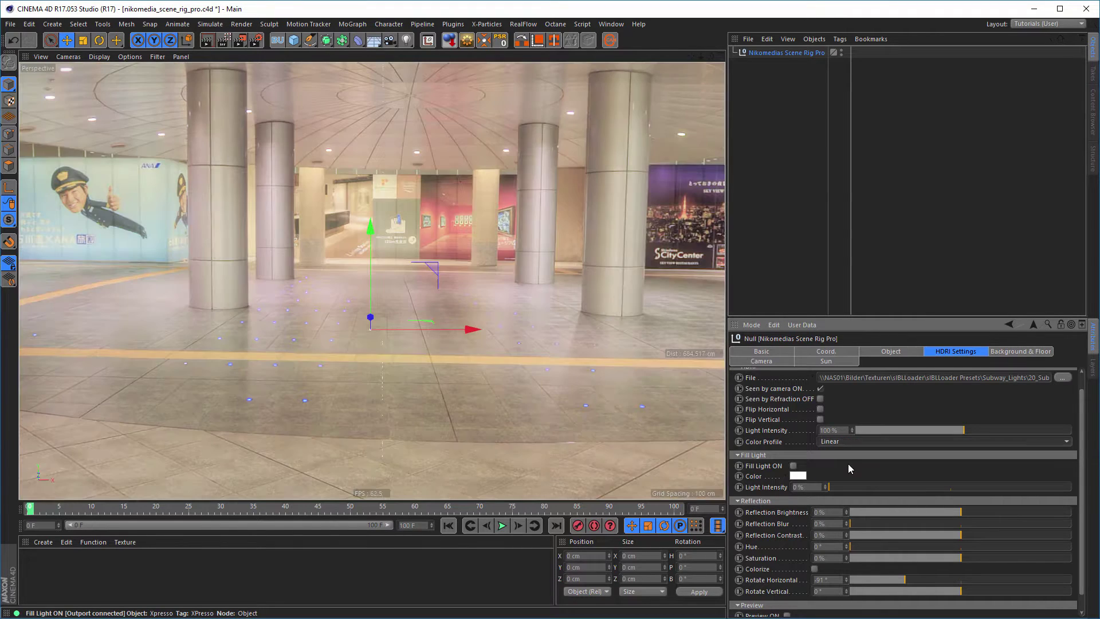
left_click(871, 445)
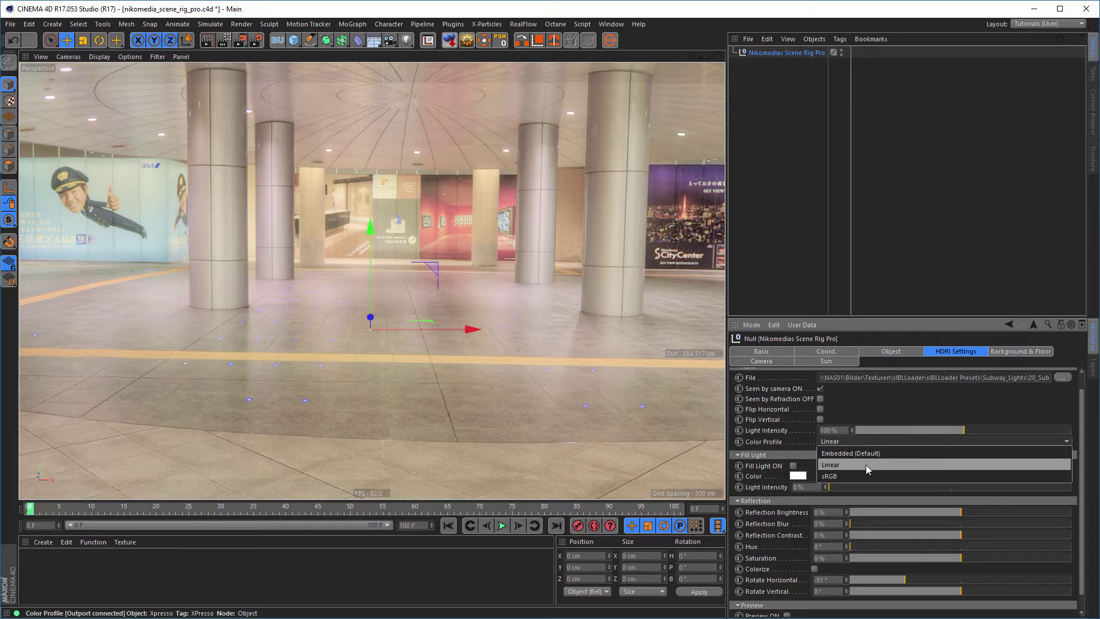
left_click(863, 470)
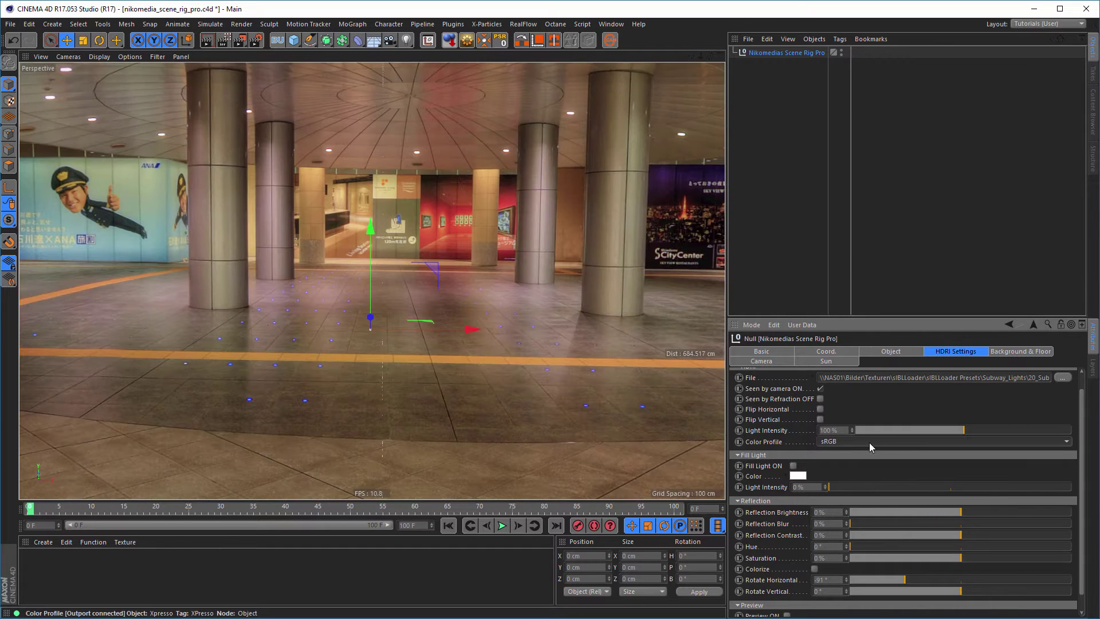
left_click(869, 442)
left_click(868, 451)
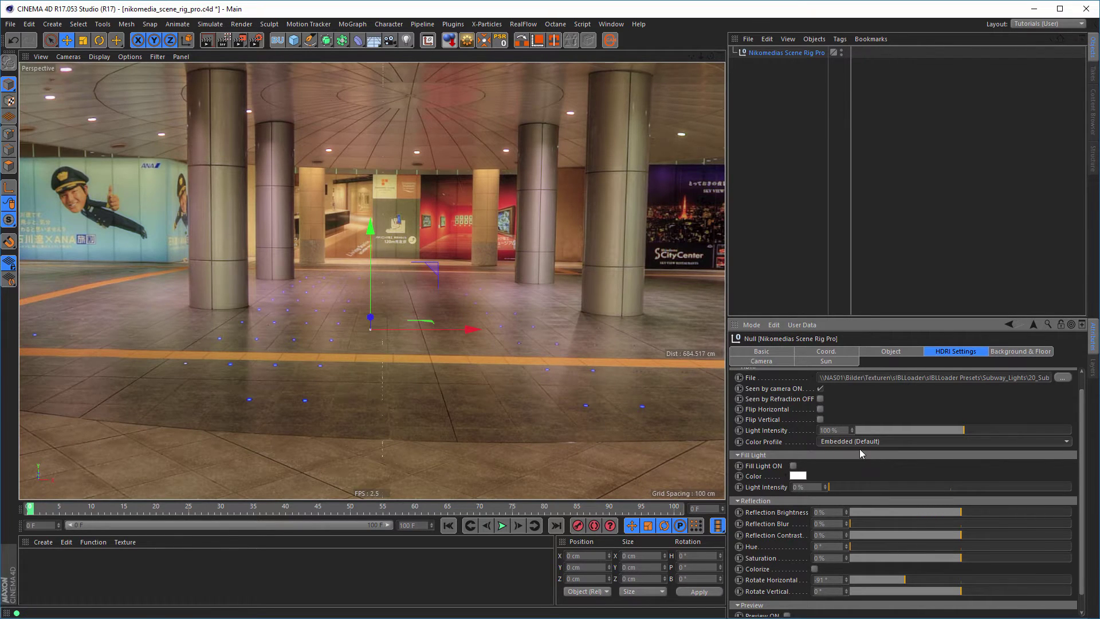
left_click(869, 442)
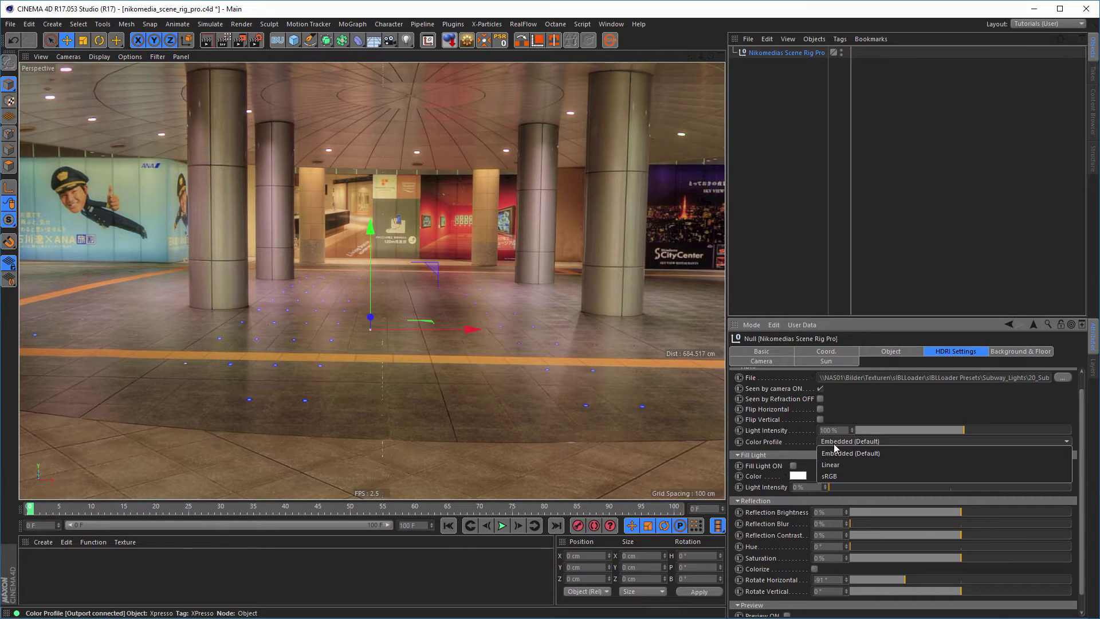
left_click(878, 449)
left_click(865, 443)
left_click(835, 442)
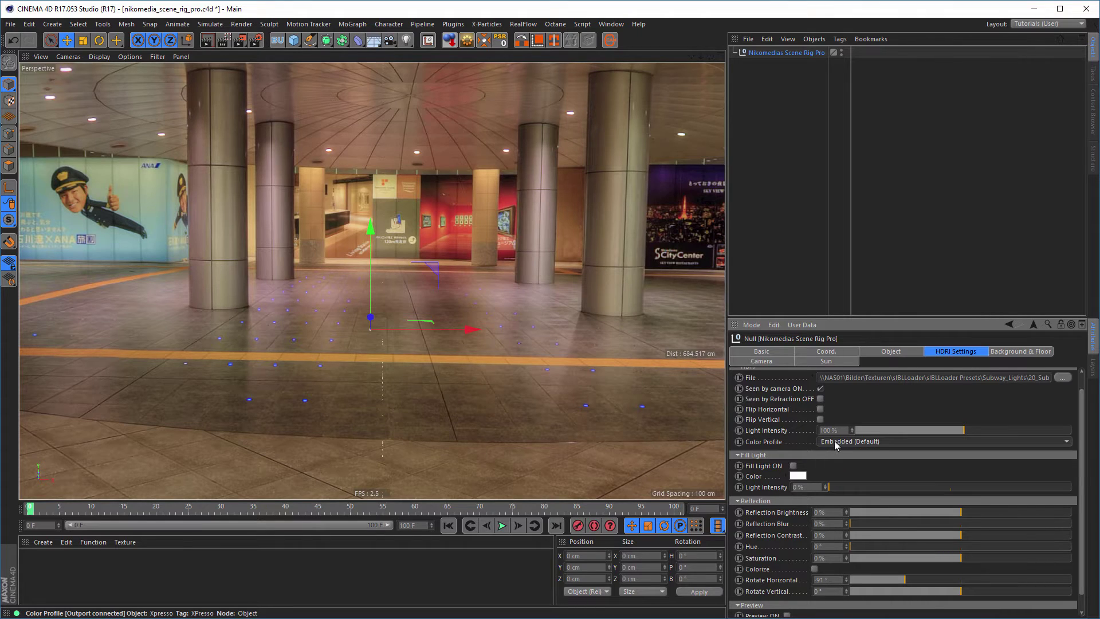
Step: Review the rig's Background & Floor, HDRI, Camera and Sun settings
left_click(1002, 351)
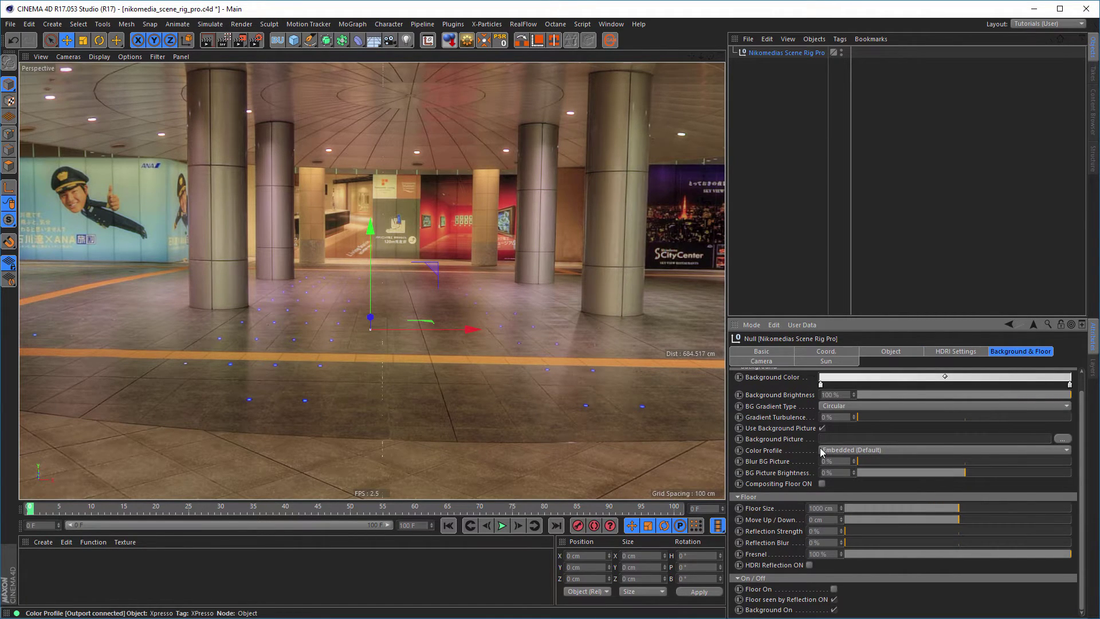
left_click(948, 354)
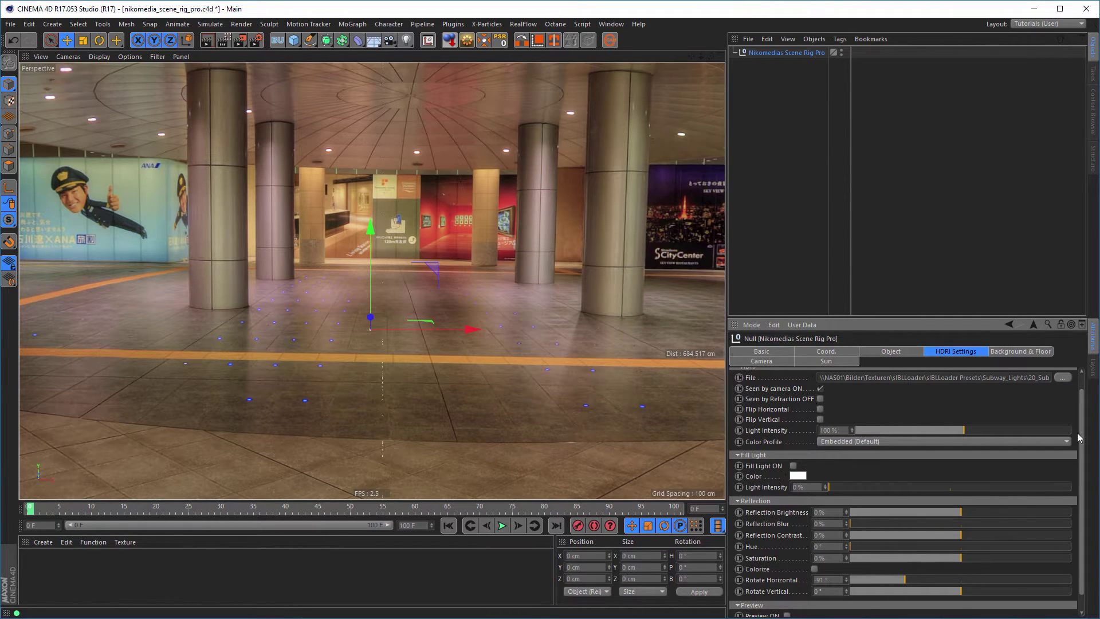
left_click(1022, 351)
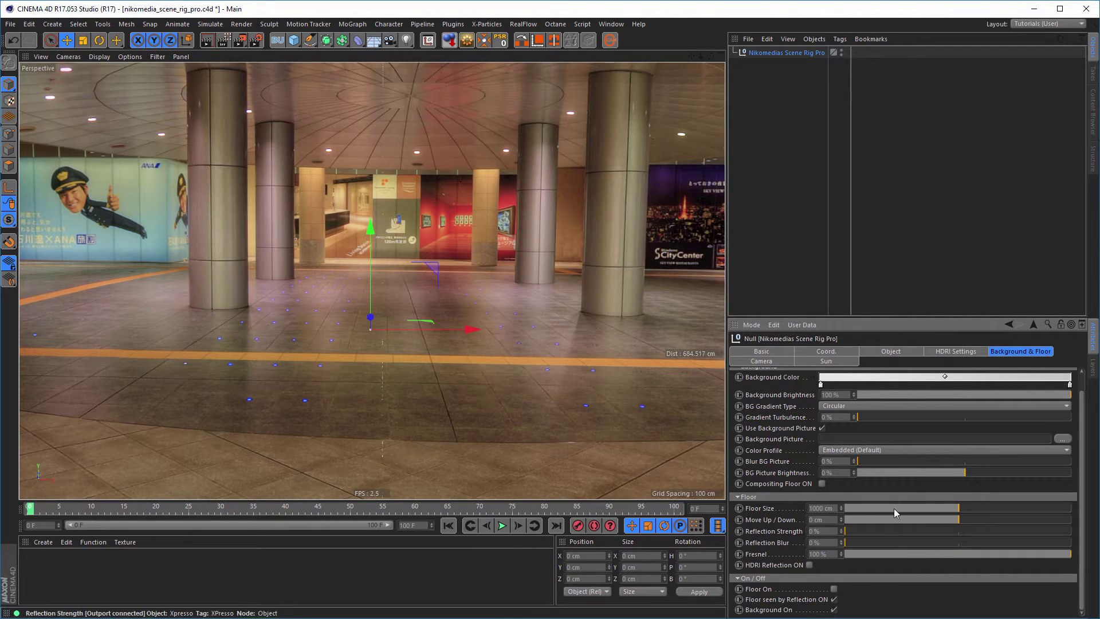
left_click(761, 361)
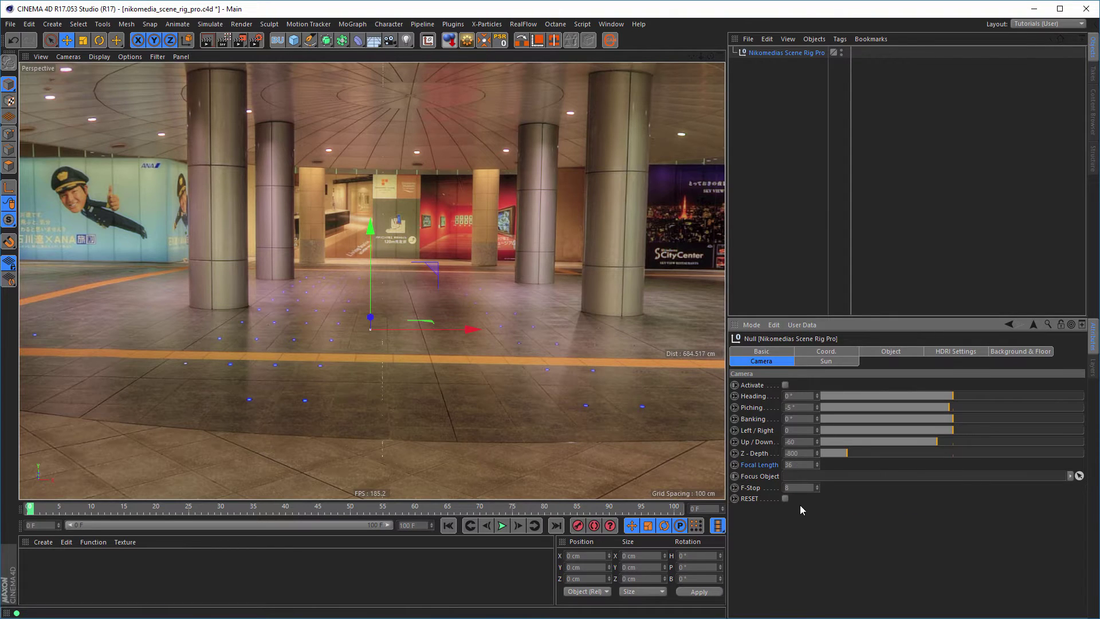
left_click(806, 464)
left_click(821, 361)
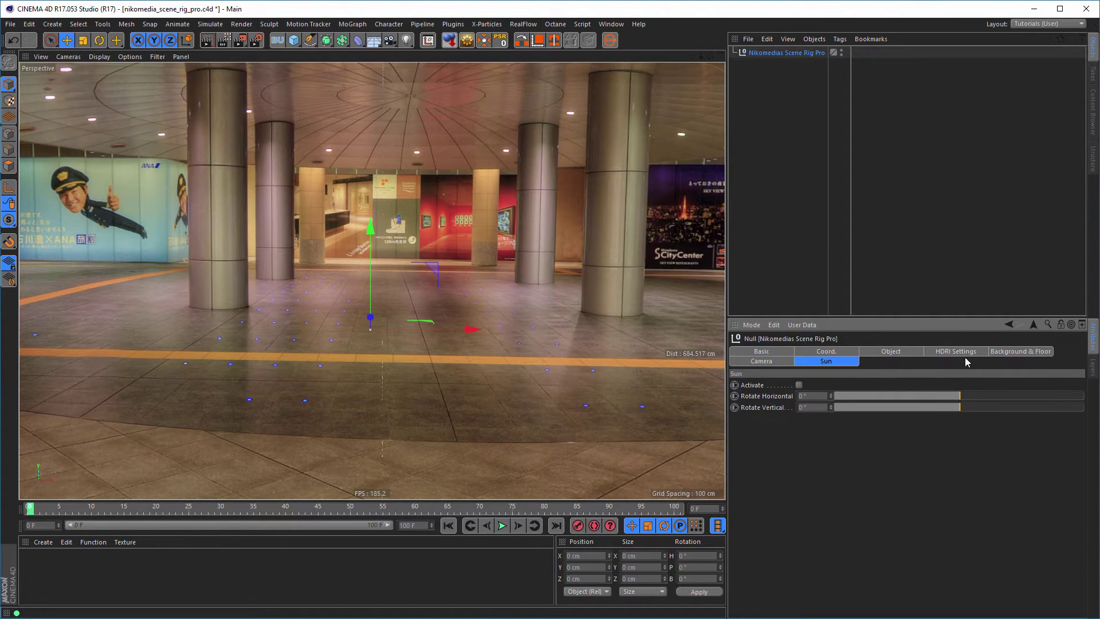
Step: Replace the rig's HDRI file with Sierra_Madre_B_Ref.hdr from the Sierra_Madre_B folder, without copying it to the project
left_click(951, 352)
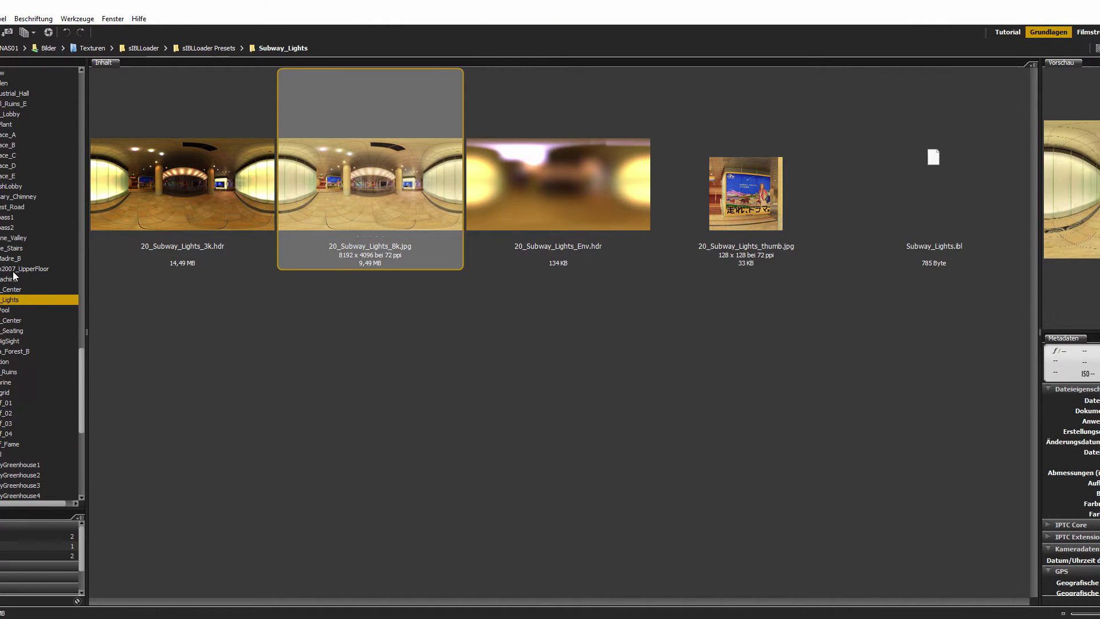
left_click(2, 259)
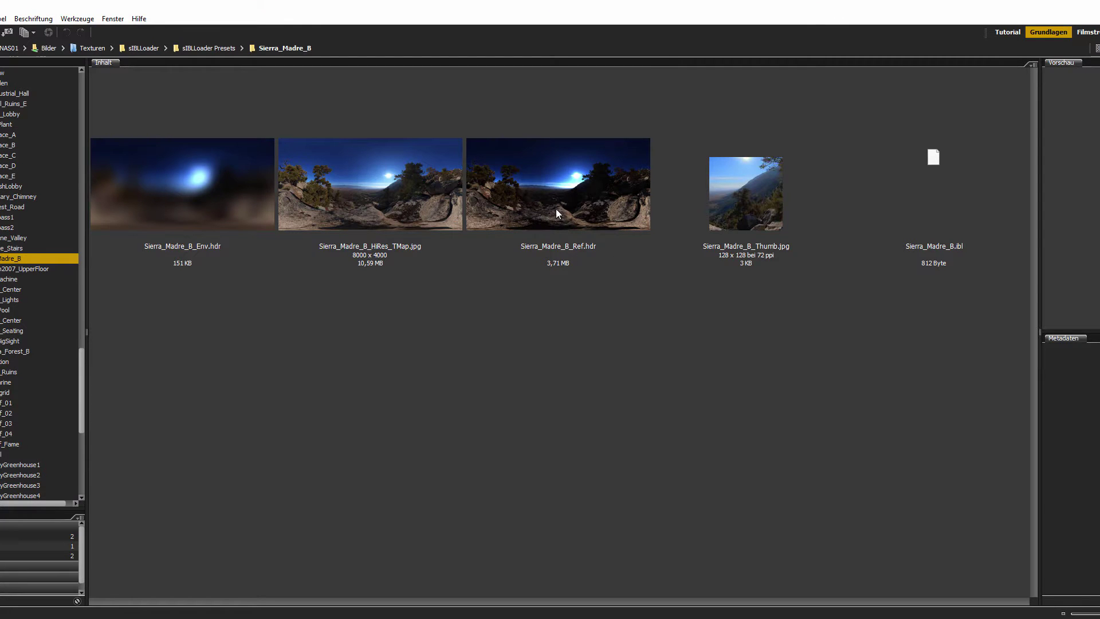
left_click_drag(556, 213, 582, 176)
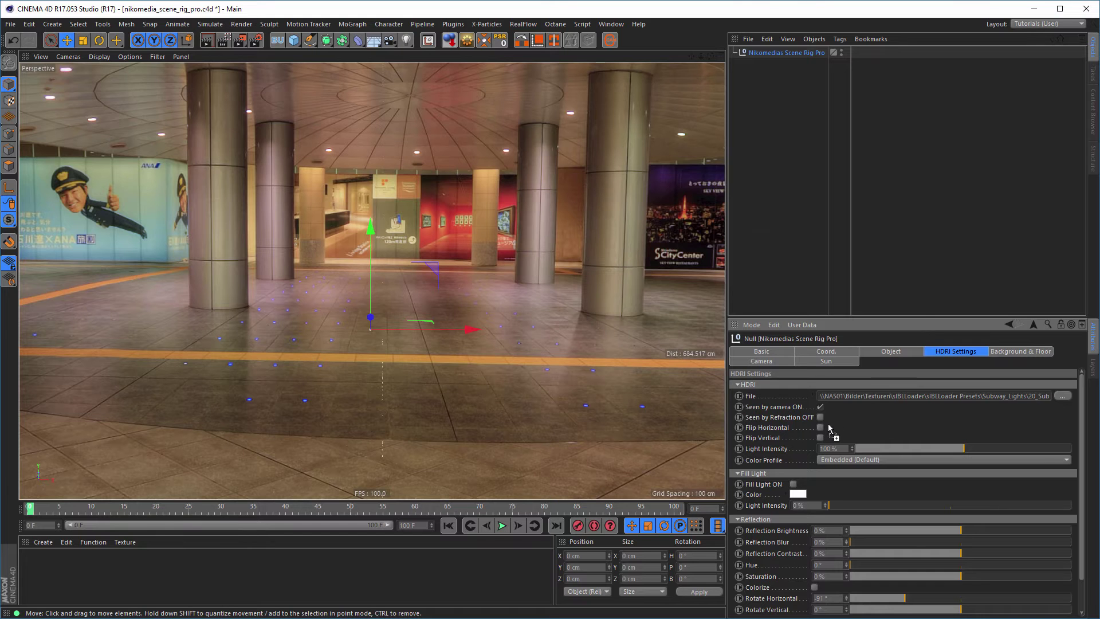
left_click_drag(834, 433, 897, 396)
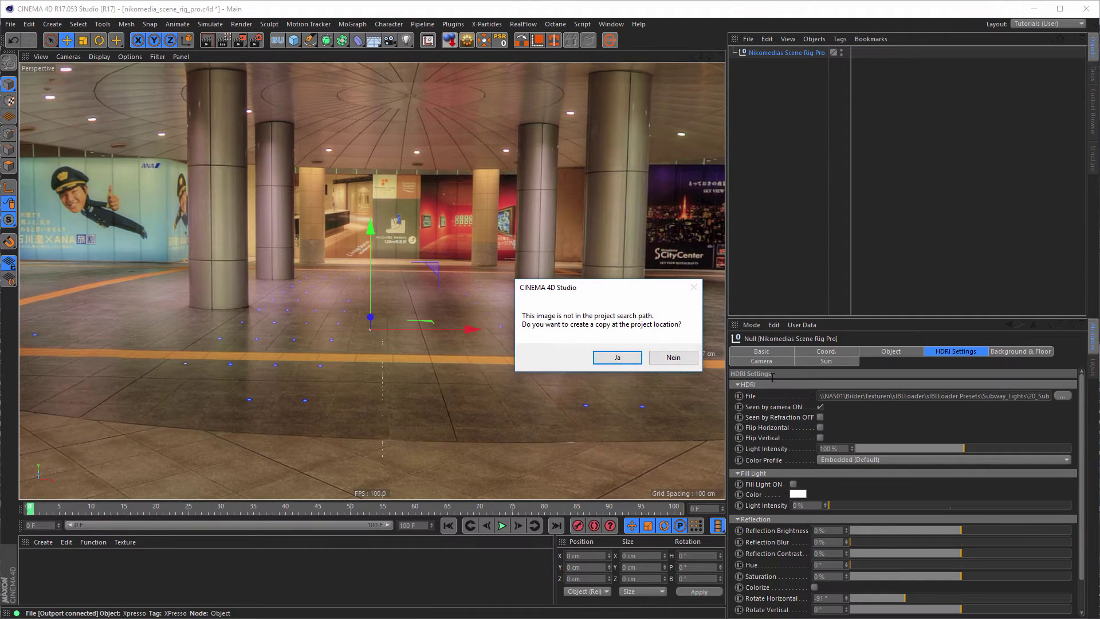
left_click(668, 359)
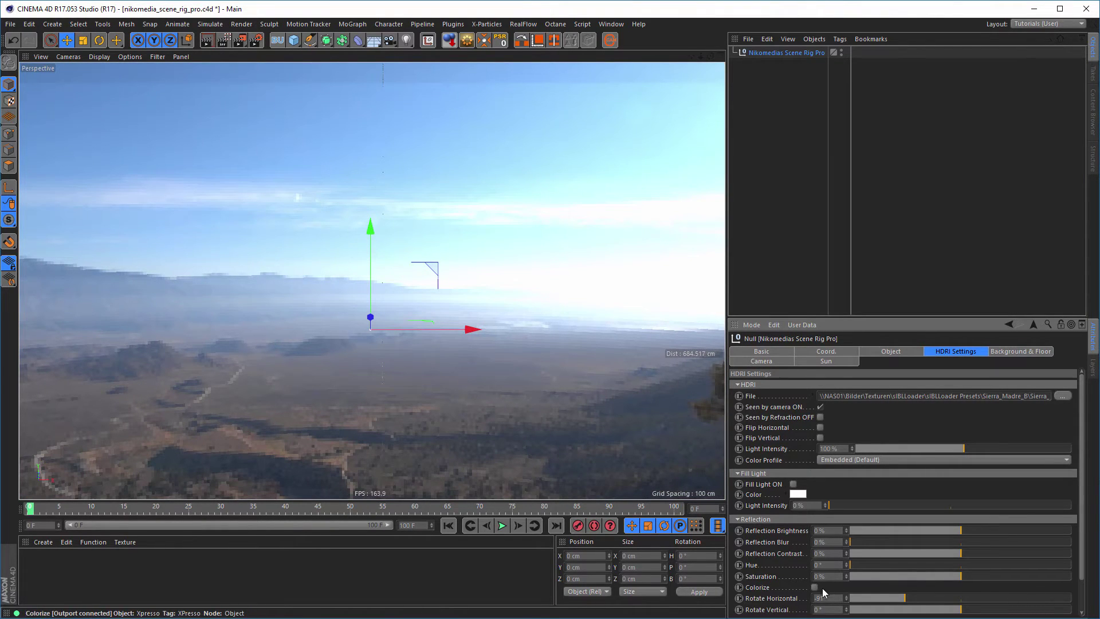
Step: Reset the HDRI's horizontal rotation to 0° and turn the mountain landscape to -66°
left_click_drag(836, 597, 786, 605)
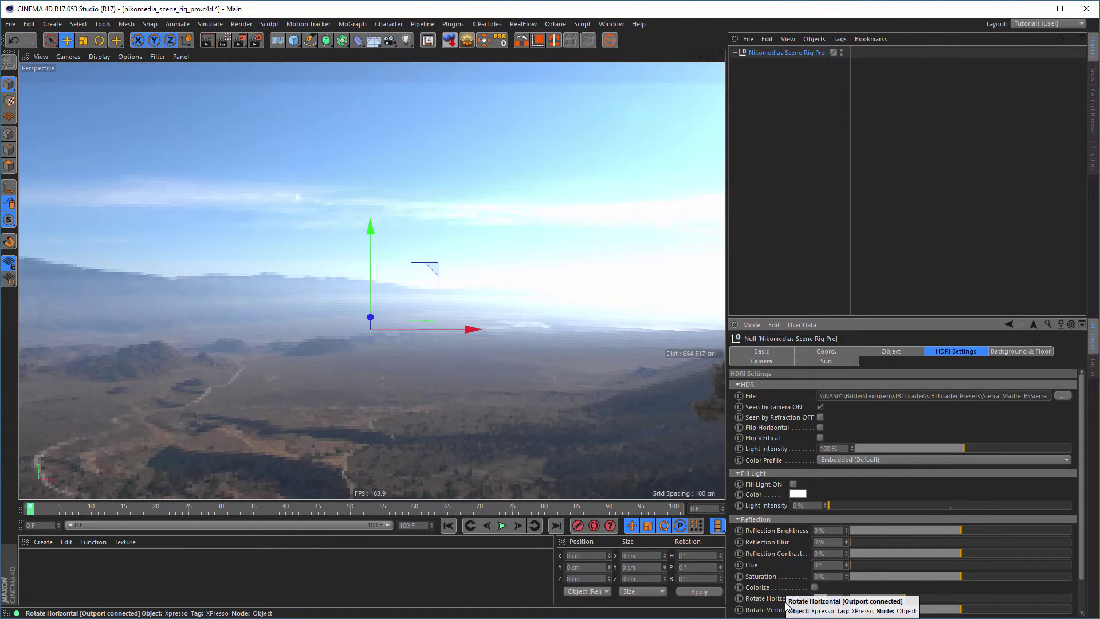
type("0")
key("Return")
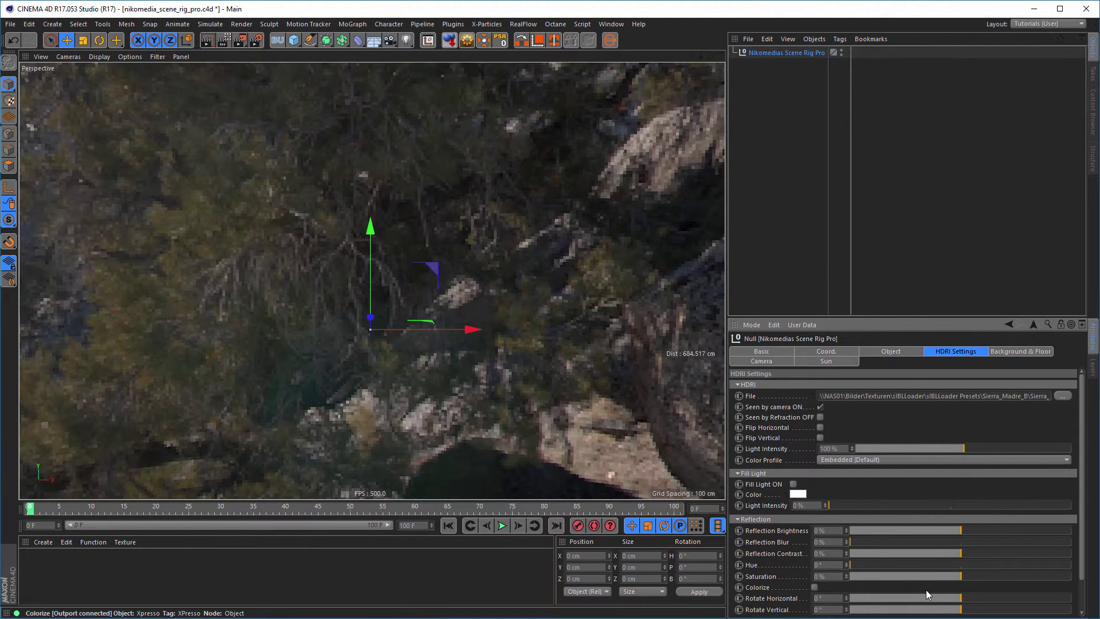
left_click_drag(960, 599, 921, 616)
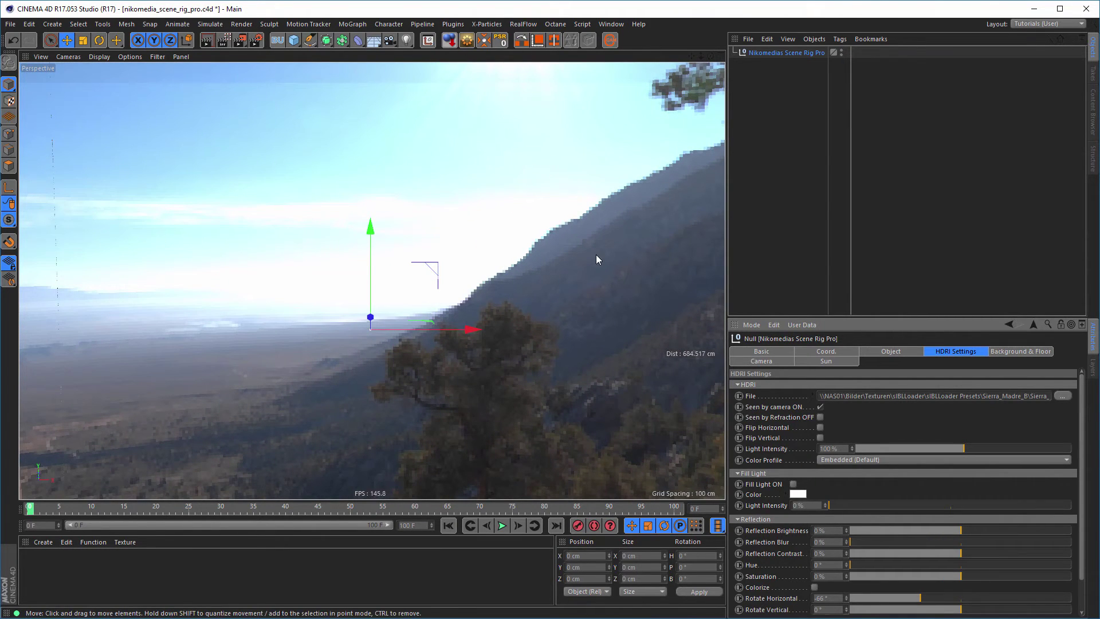
left_click_drag(1081, 405, 1075, 431)
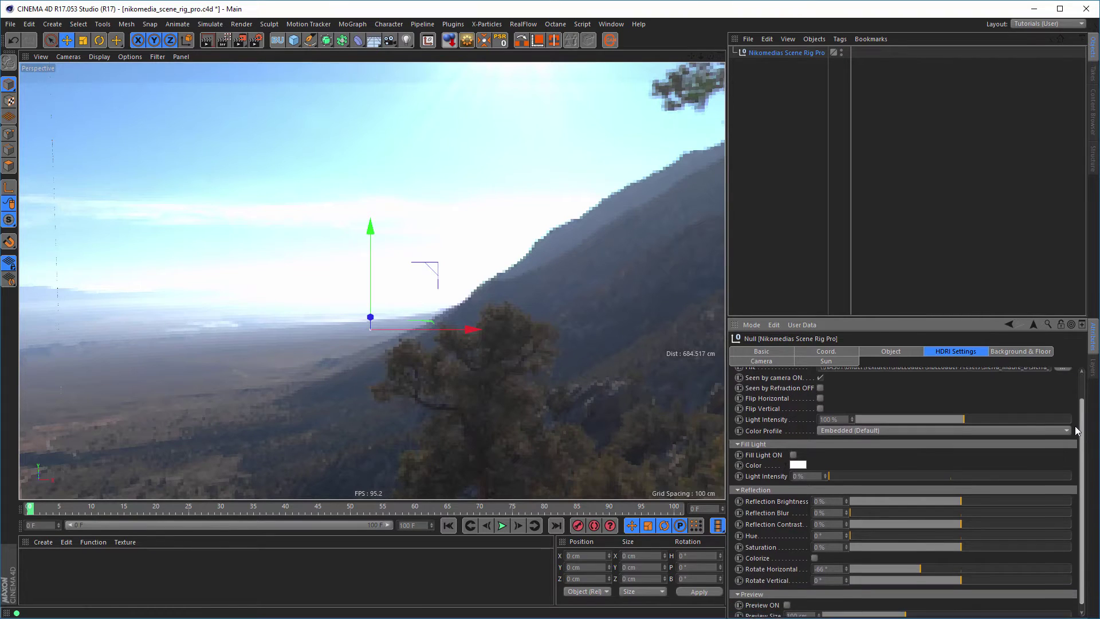
Step: Turn on the floor in the rig's Background & Floor settings
scroll(959, 394, "up", 2)
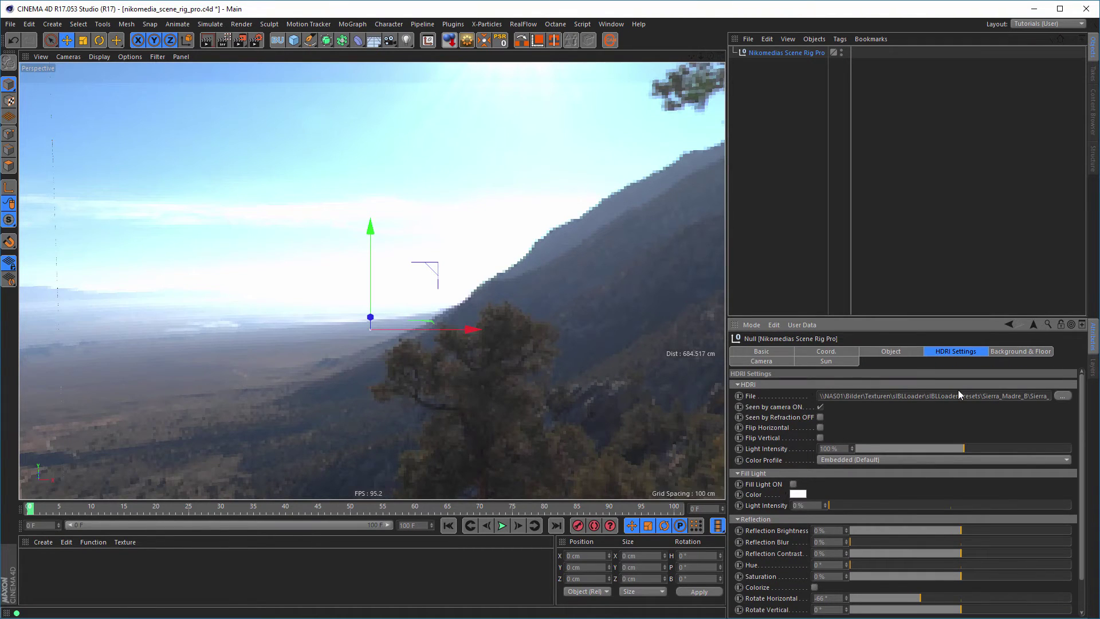
left_click(1011, 351)
left_click(834, 607)
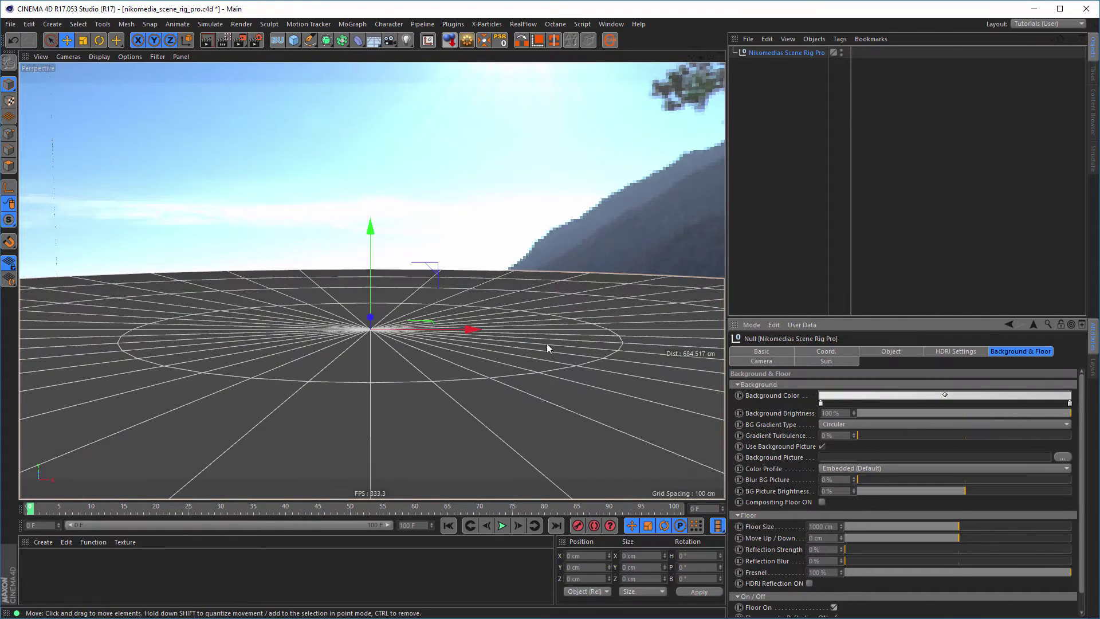
Step: Add a cube at the centre of the floor, scaled uniformly to 145 cm, and preview it with the Interactive Render Region
left_click_drag(422, 359, 418, 400, "alt")
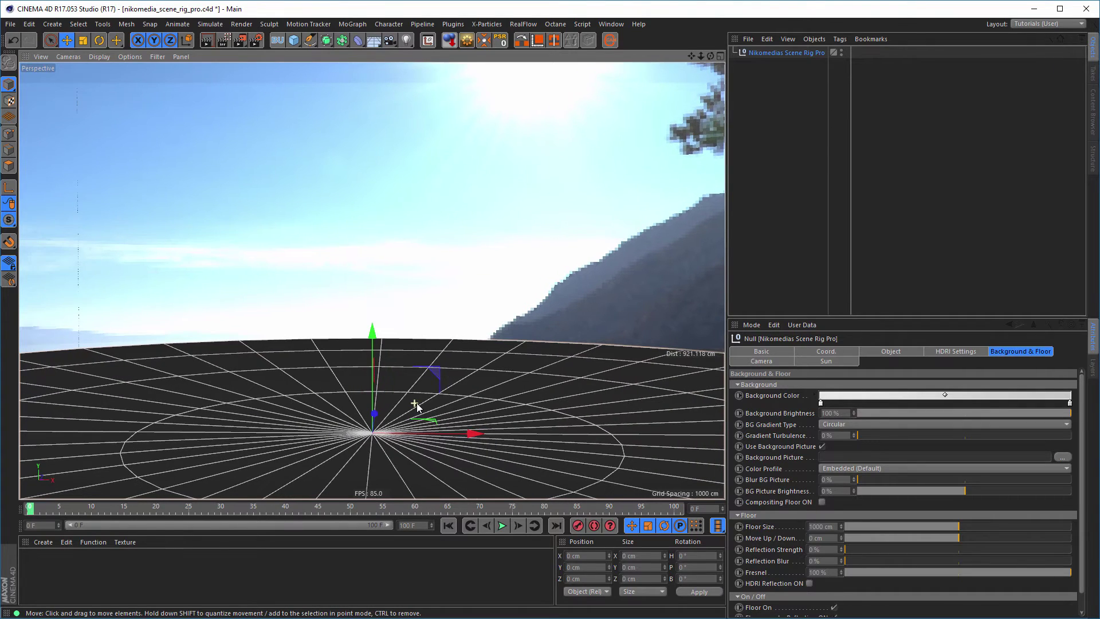
left_click(296, 39)
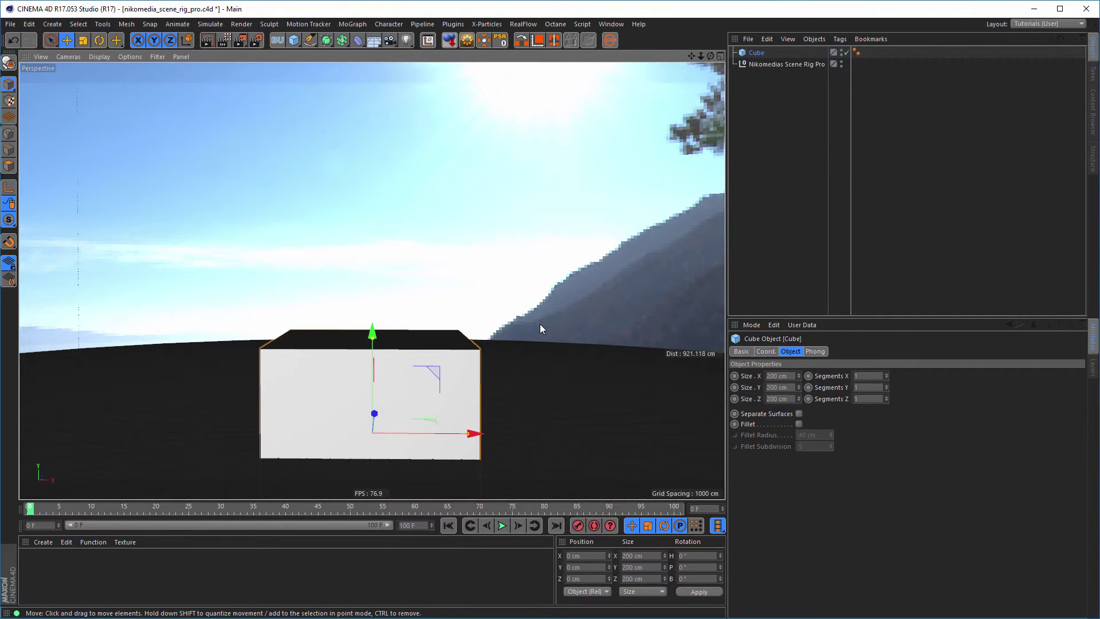
key("t")
left_click_drag(597, 330, 524, 380)
left_click_drag(388, 395, 383, 366, "alt")
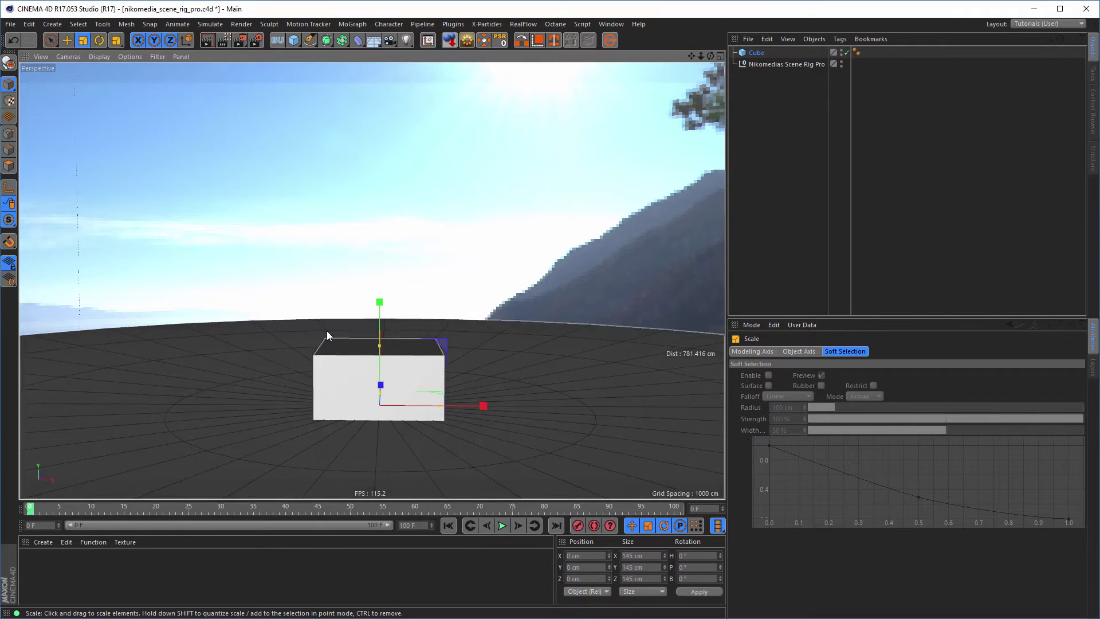
left_click(225, 41)
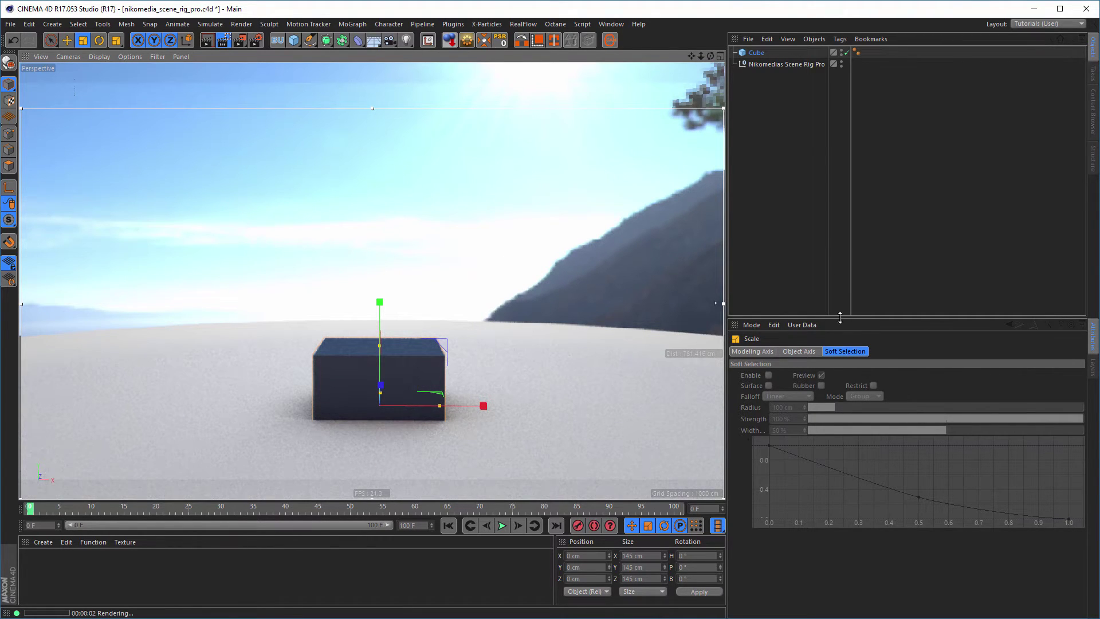
Step: Activate the scene rig's sun and rotate it to -55° horizontally and 16° vertically, with the Interactive Render Region off
left_click(760, 64)
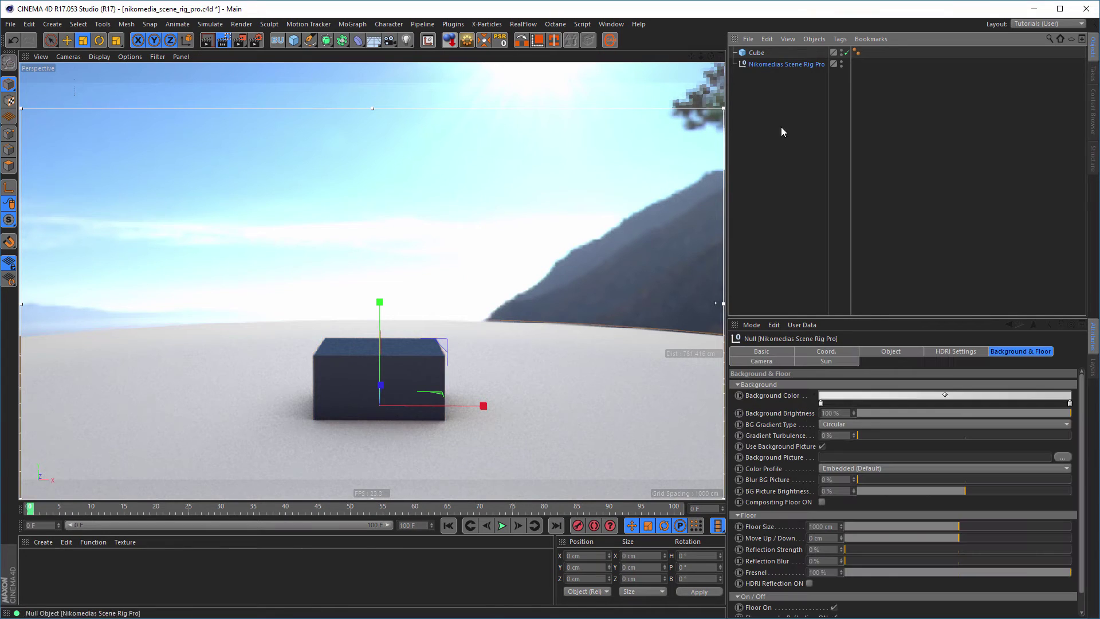
left_click(824, 362)
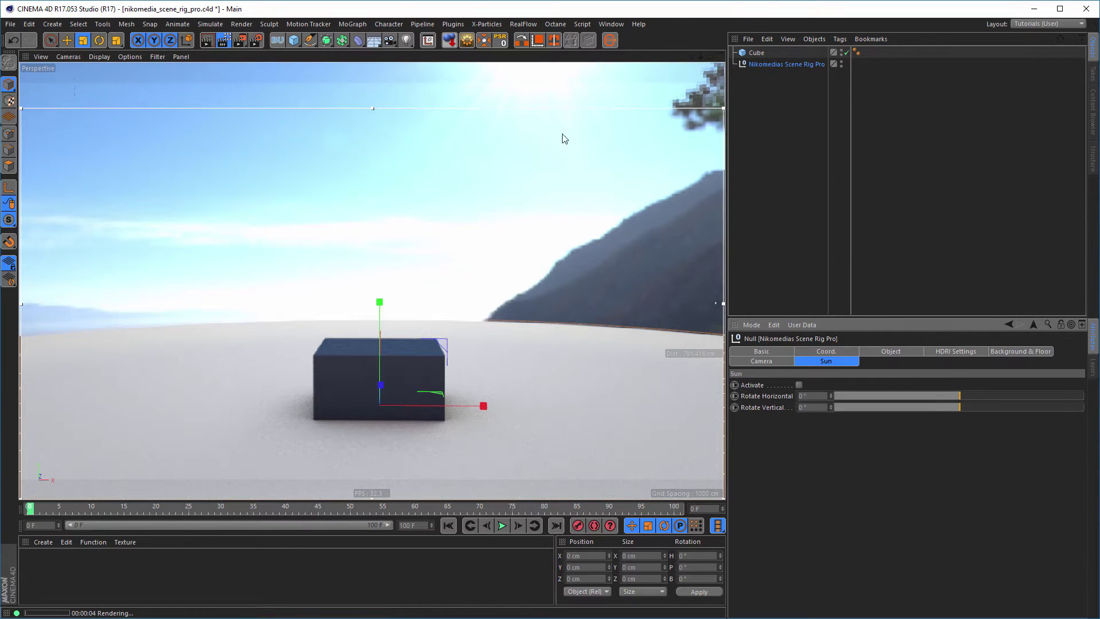
left_click(223, 42)
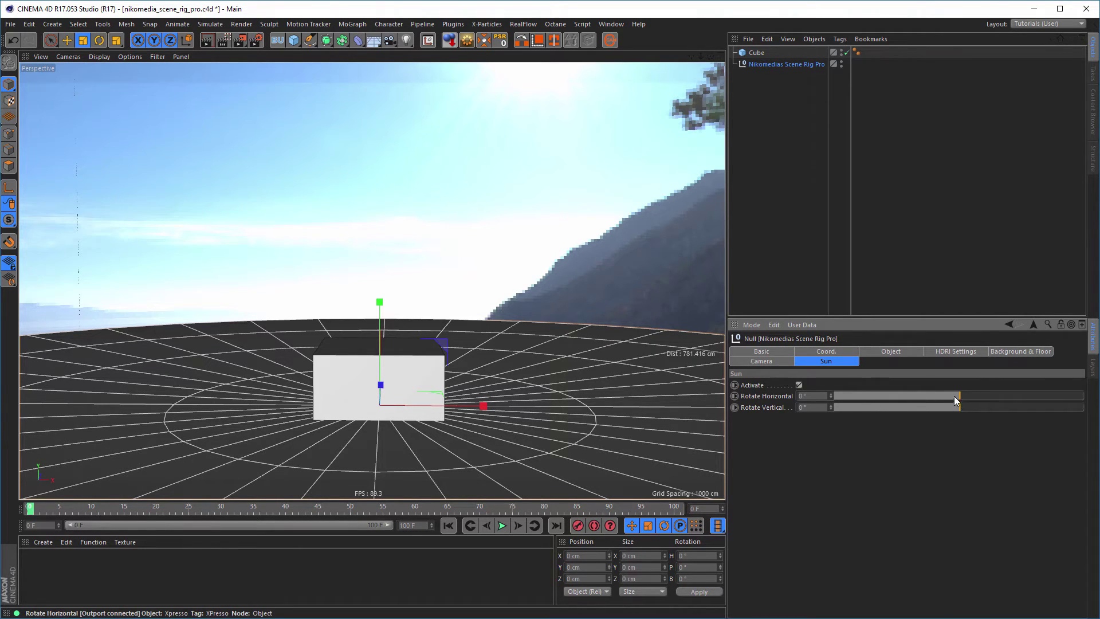
left_click_drag(954, 396, 921, 394)
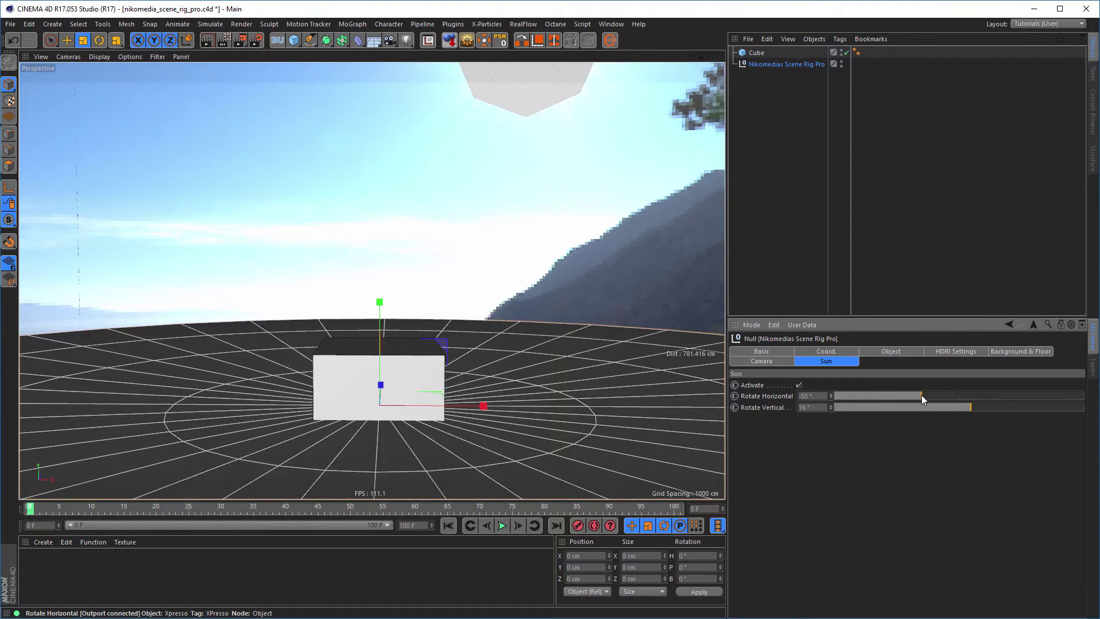
Step: Render the viewport interactively to examine the cube's shadow against the sun's position
left_click(224, 39)
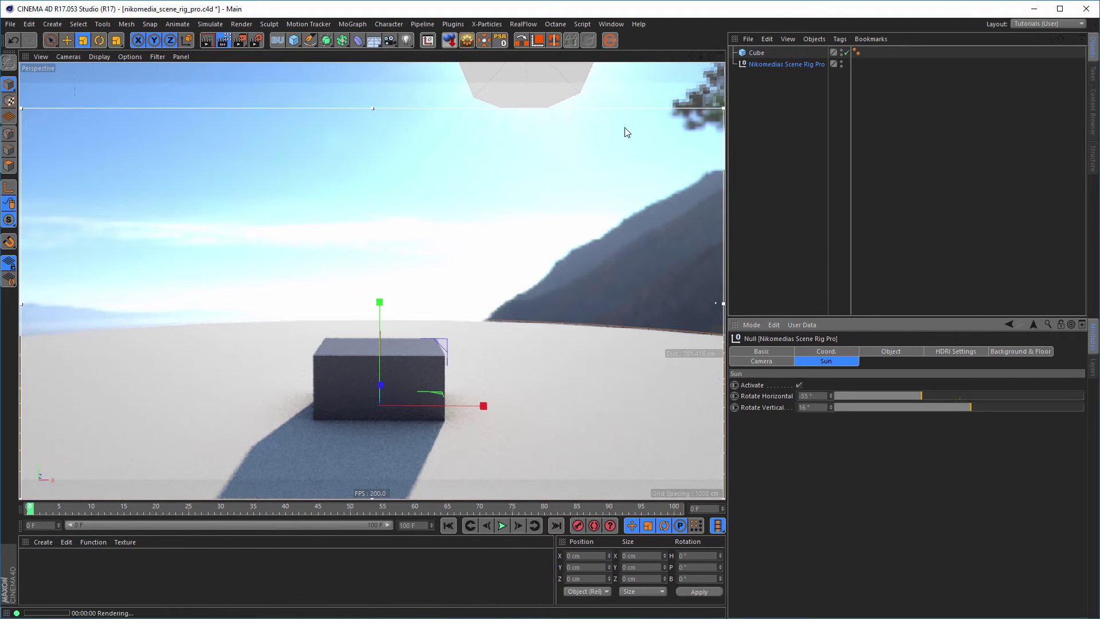
key("ctrl+r")
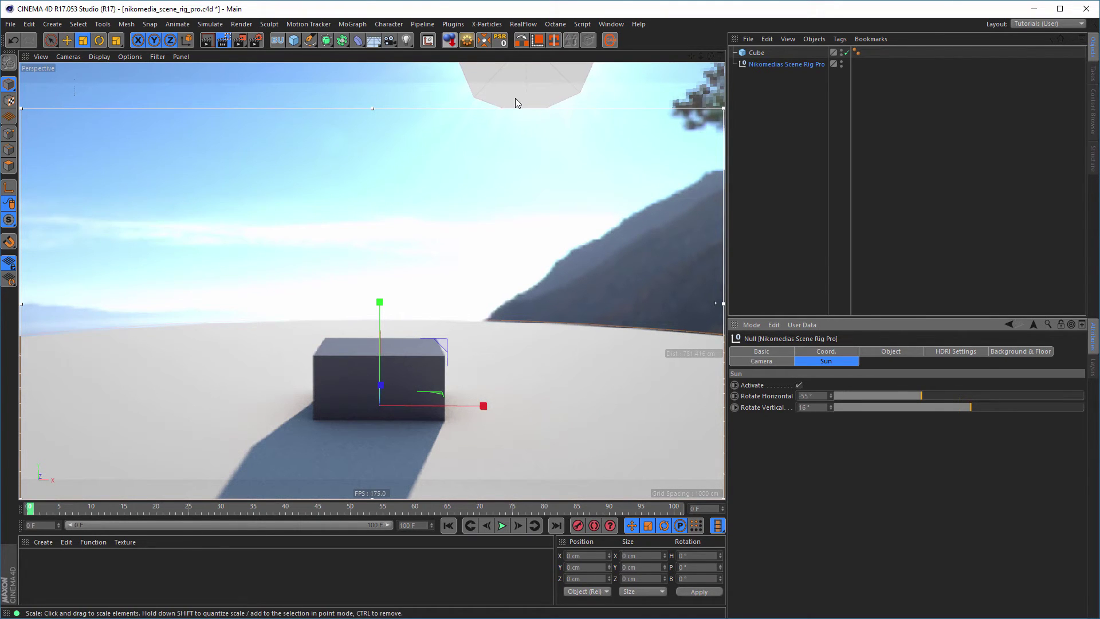
key("ctrl+r")
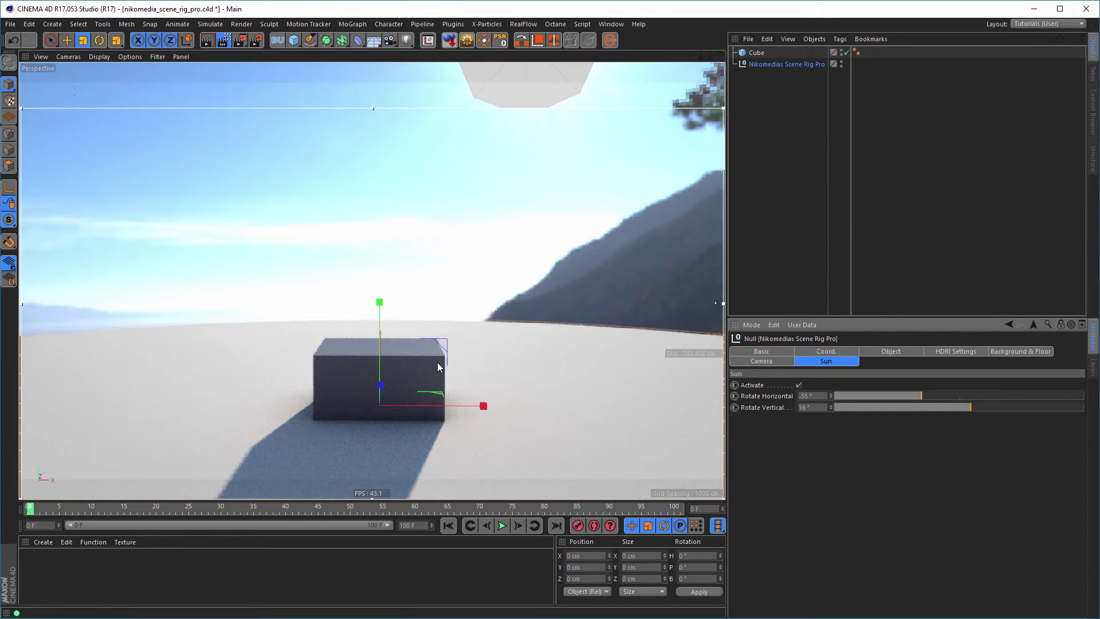
key("ctrl+r")
key("ctrl+r")
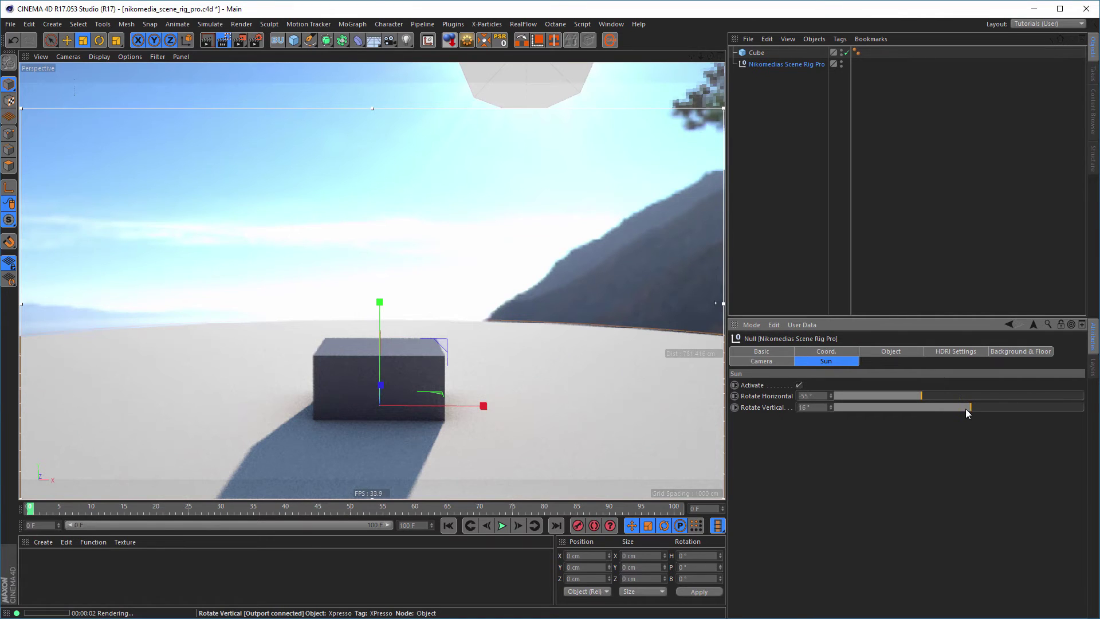
left_click_drag(968, 407, 971, 409)
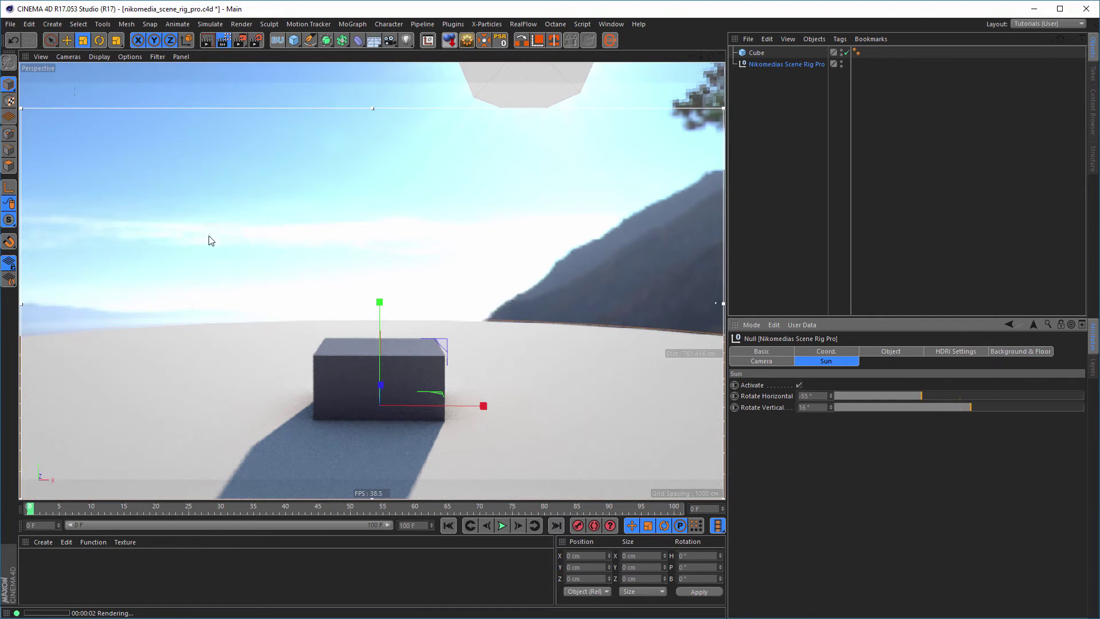
Step: Turn the HDRI horizontally to -33° and settle it at -72°, checking how the sun and the cube's shadow follow
left_click(1016, 351)
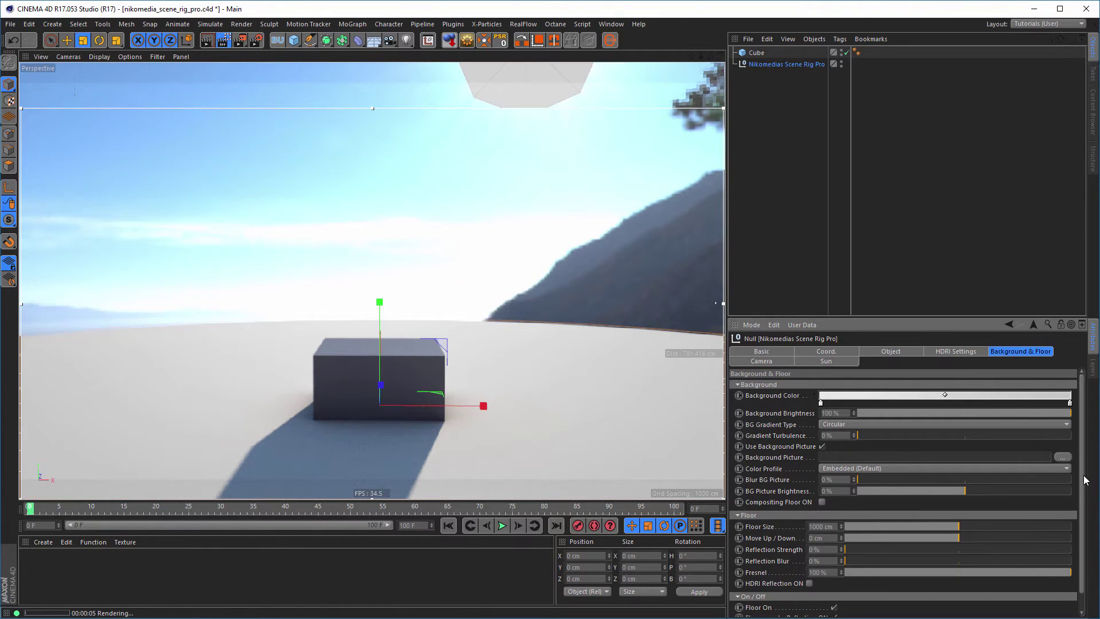
left_click_drag(1080, 476, 1079, 528)
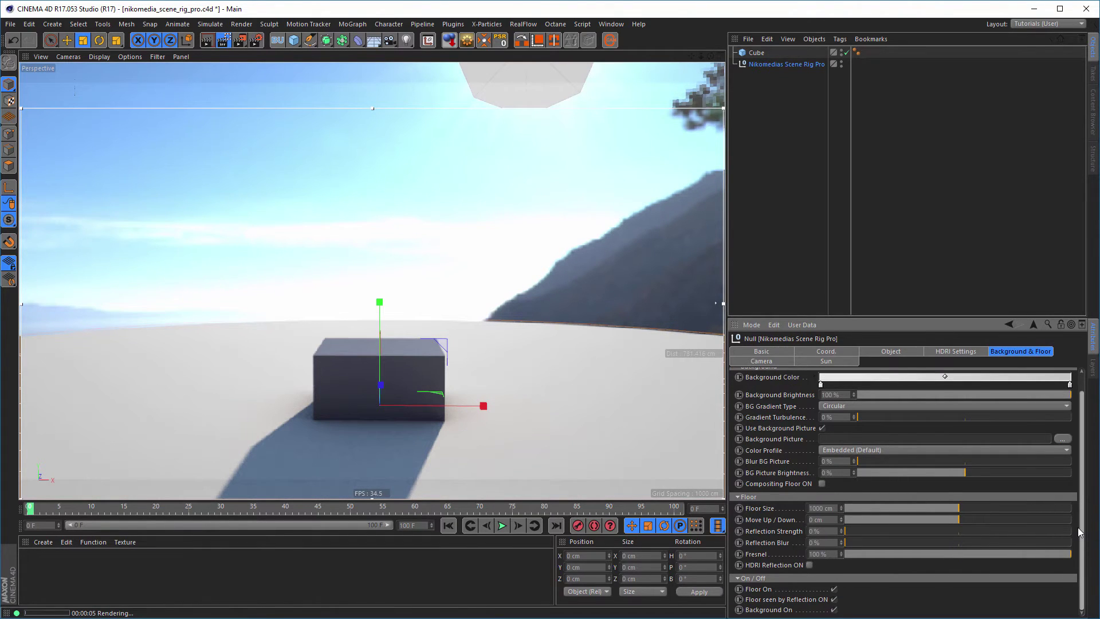
left_click(956, 351)
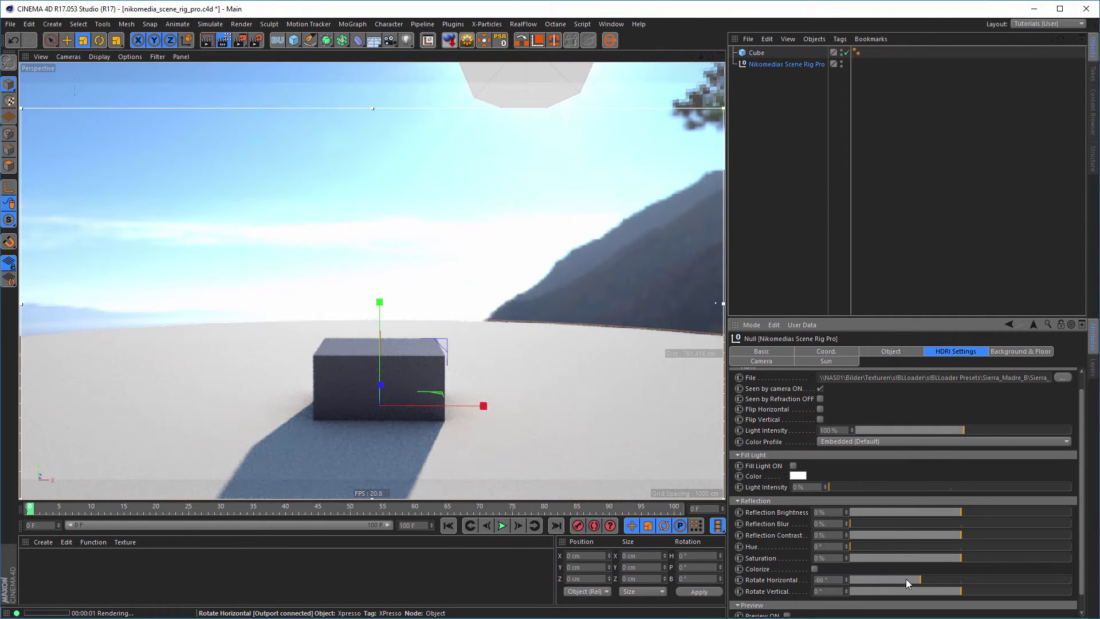
left_click_drag(920, 578, 940, 575)
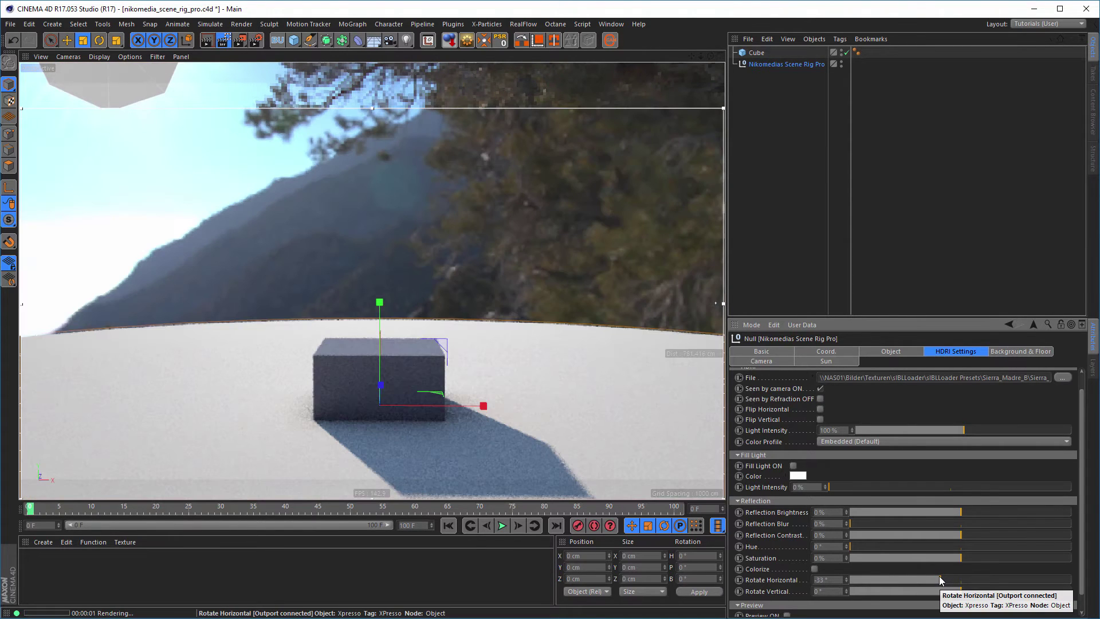
left_click_drag(938, 577, 916, 585)
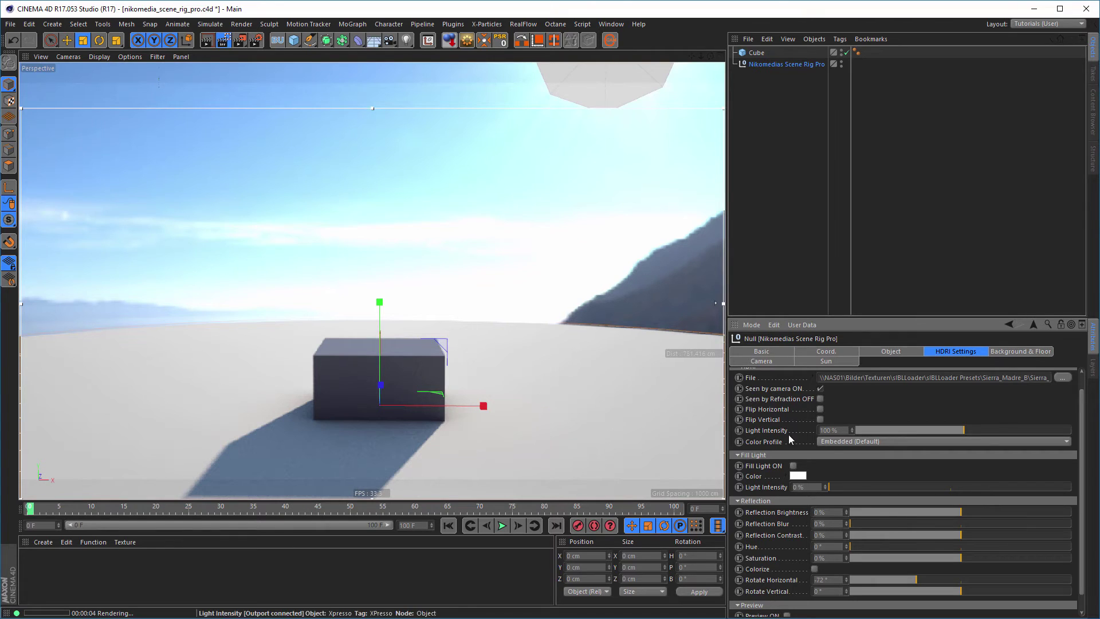
Step: Stop the interactive render preview and create a new empty project
left_click(826, 362)
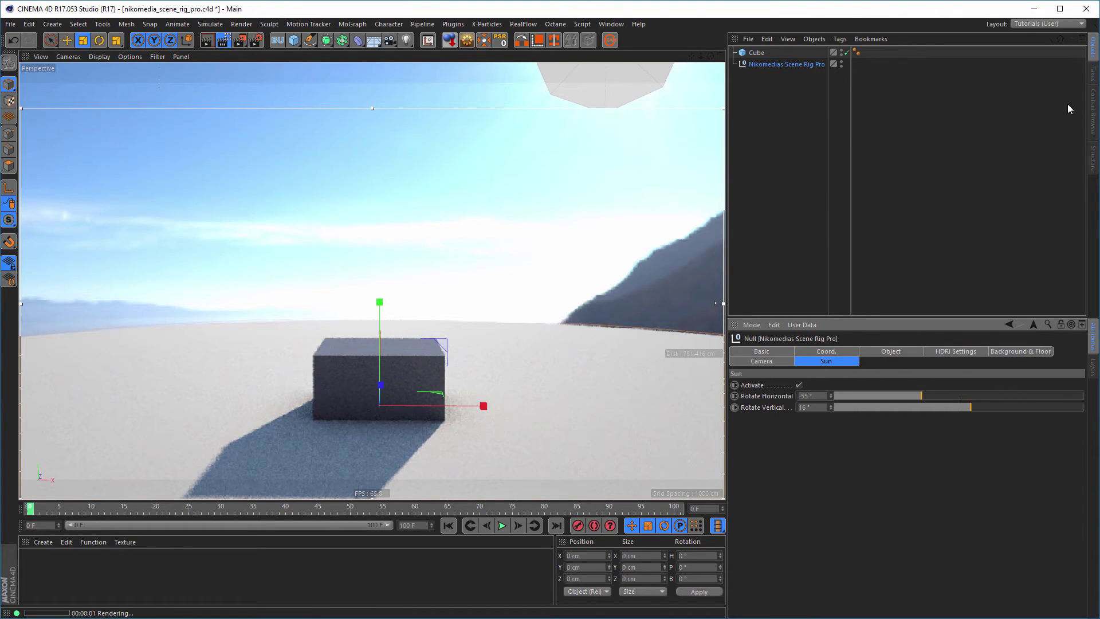
left_click(1093, 109)
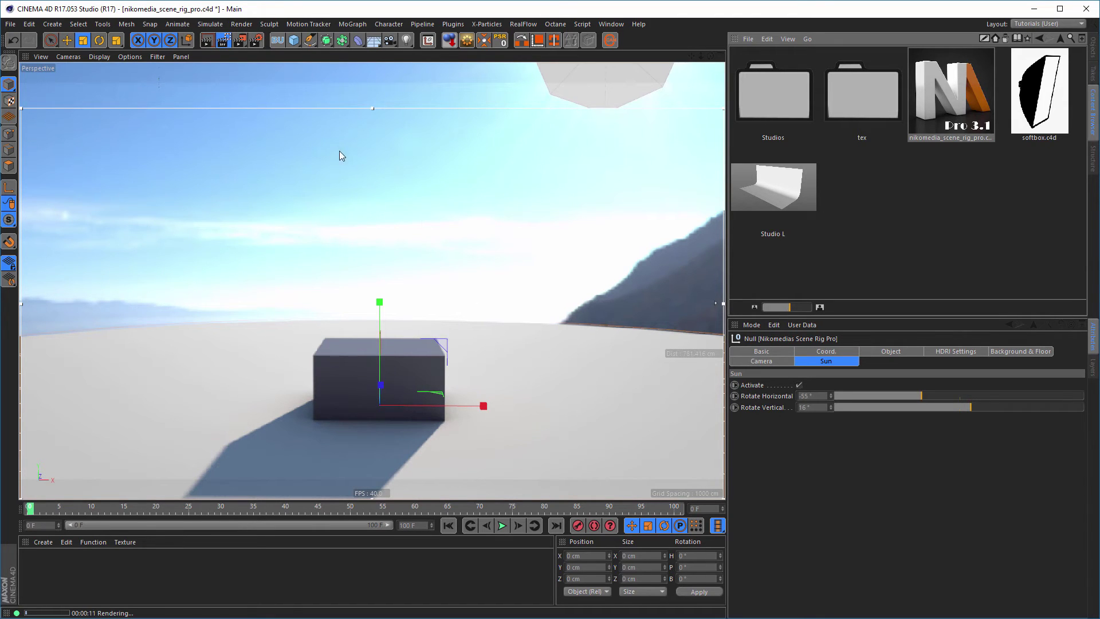
left_click(224, 40)
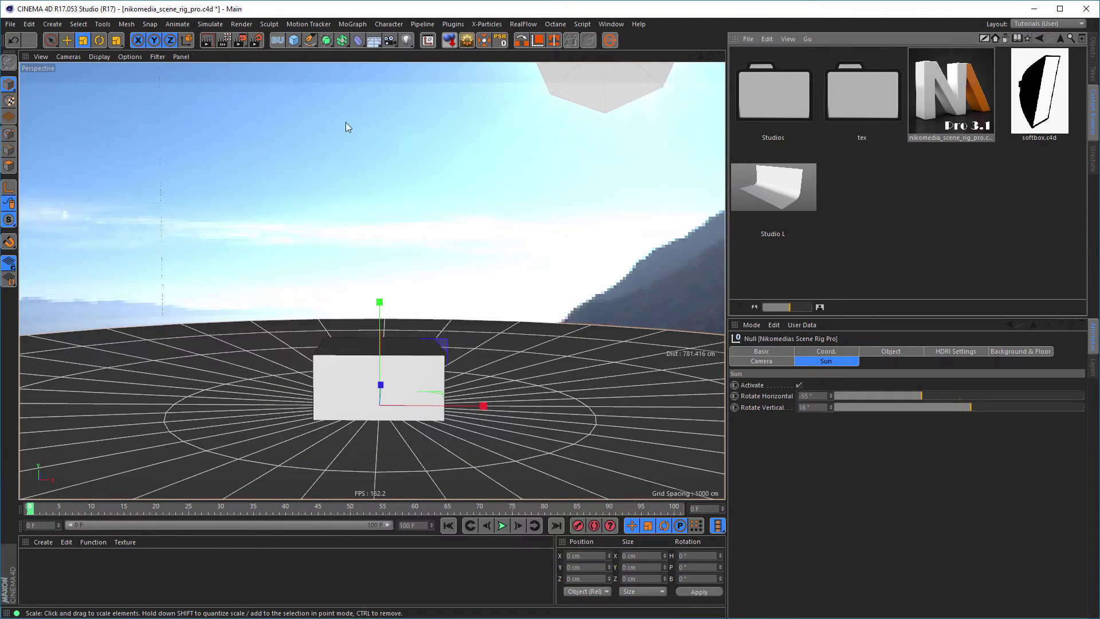
left_click(11, 24)
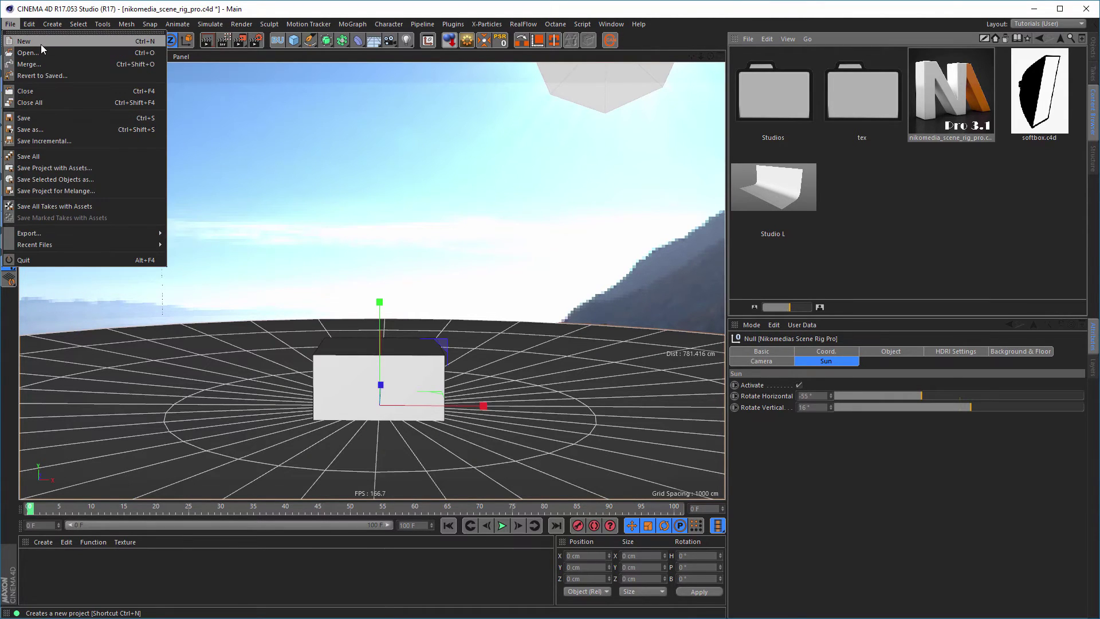
left_click(43, 41)
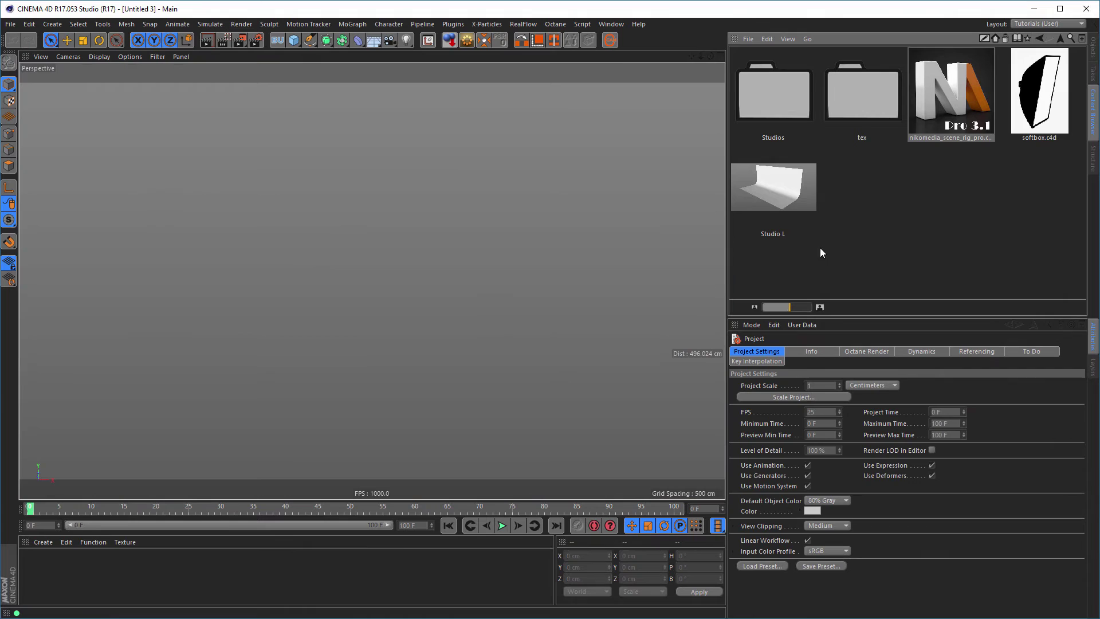
Step: Load the Studio L preset from the content library into the new scene
left_click(773, 189)
left_click(1093, 48)
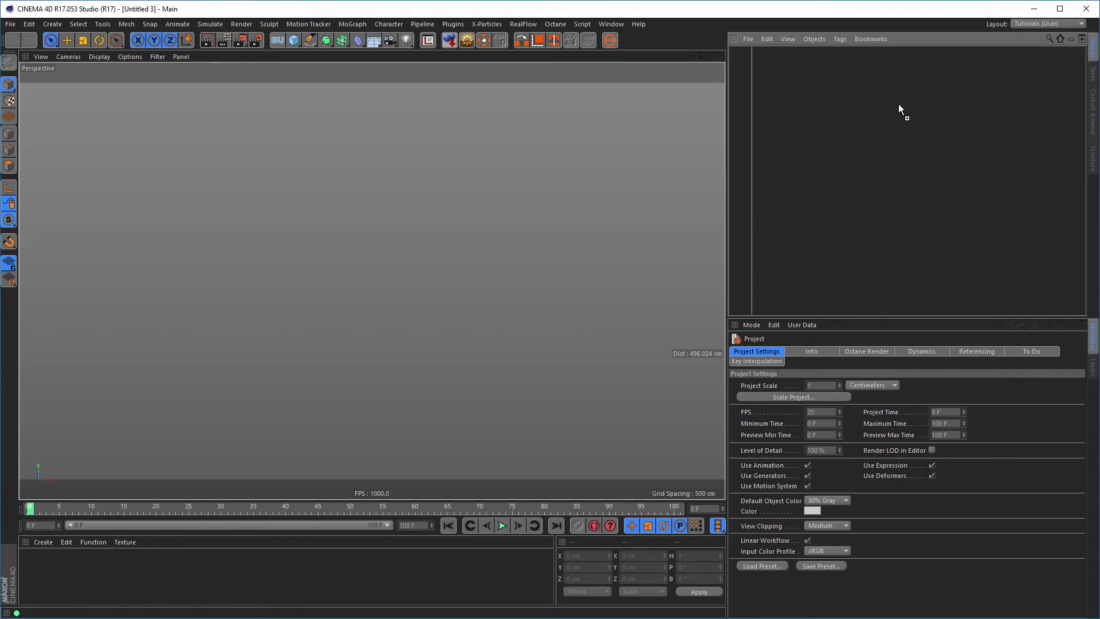
middle_click_drag(361, 245, 373, 301, "alt")
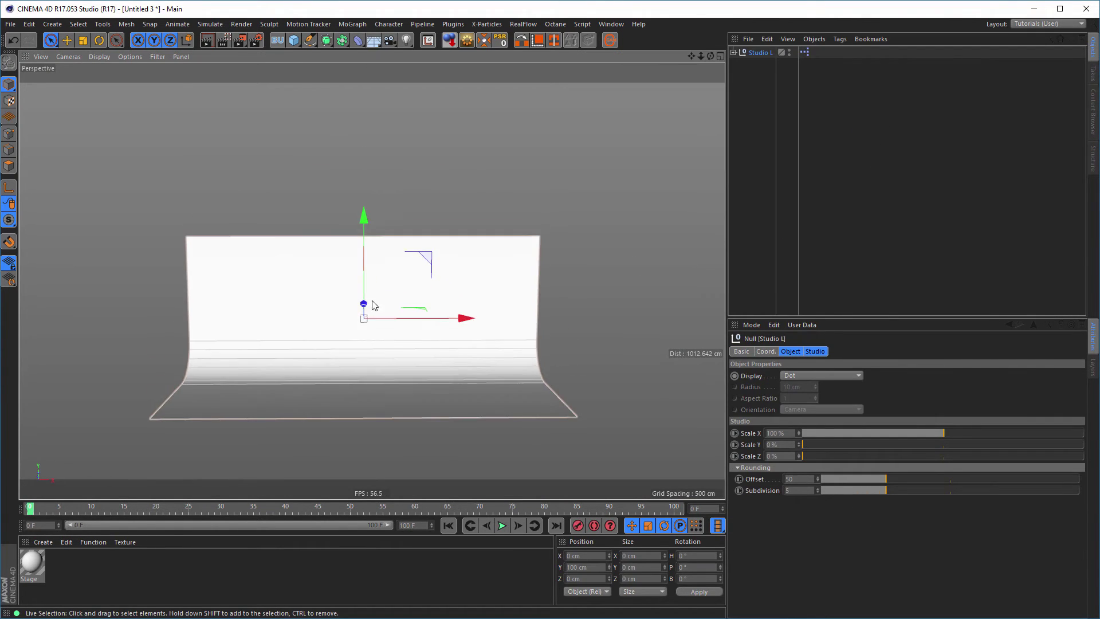
left_click_drag(373, 301, 464, 282, "alt")
right_click_drag(464, 283, 398, 316, "alt")
middle_click_drag(398, 315, 433, 222, "alt")
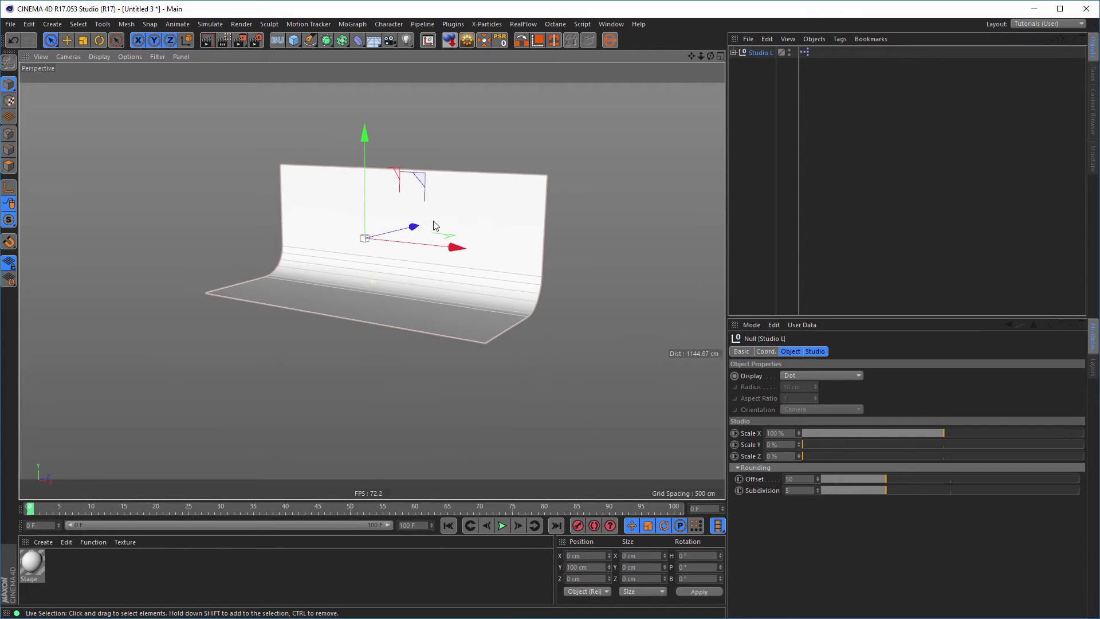
Step: Scale the Studio L backdrop to 106 % in X, 19 % in Y and 33 % in Z, with a rounding offset of 0
left_click(809, 351)
left_click_drag(484, 246, 488, 248, "alt")
middle_click_drag(489, 249, 447, 300, "alt")
mouse_move(944, 375)
left_mouse_down()
mouse_move(902, 376)
mouse_move(958, 385)
mouse_move(933, 393)
left_mouse_up()
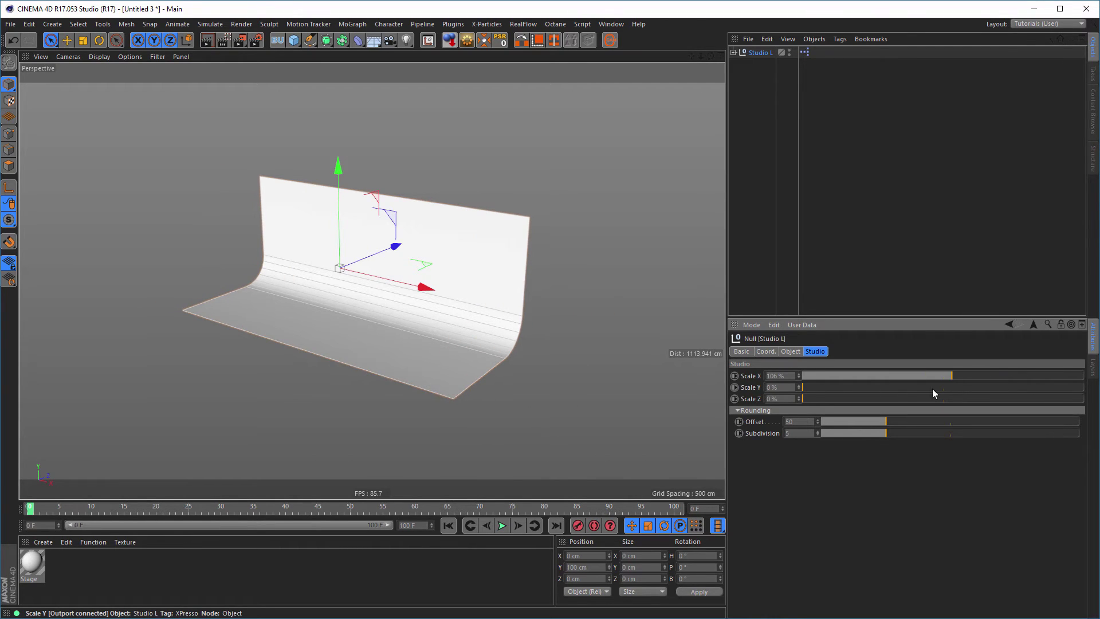
left_click_drag(807, 390, 857, 397)
left_click_drag(806, 401, 795, 438)
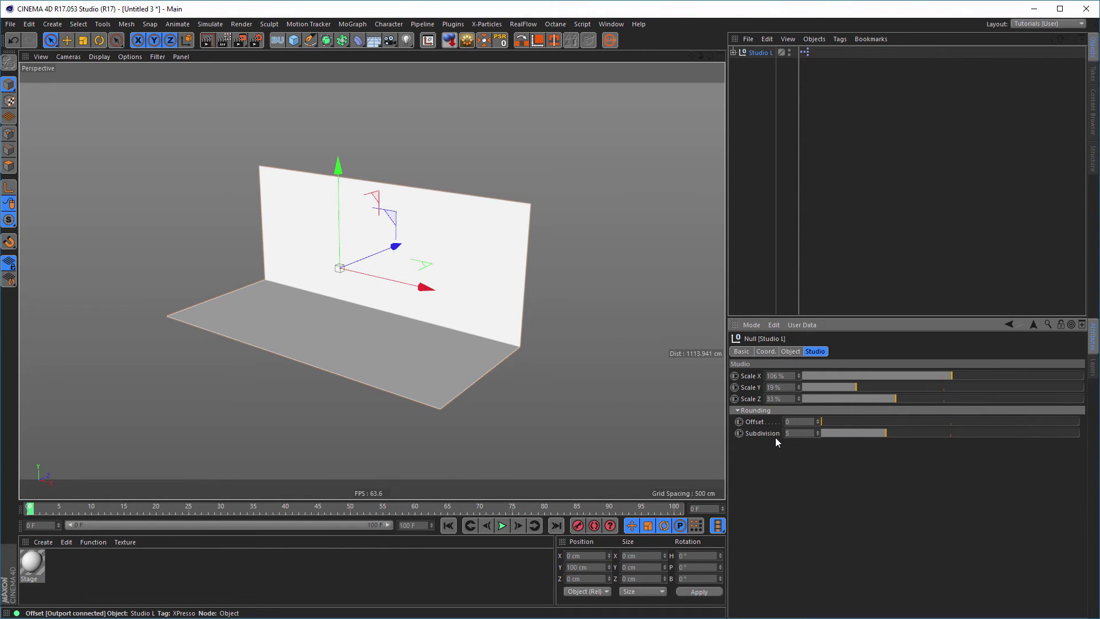
Step: Set the backdrop's rounding offset to 144, try subdivisions of 20, 50 and 9, and return the subdivision to 5
left_click_drag(775, 438, 1008, 416)
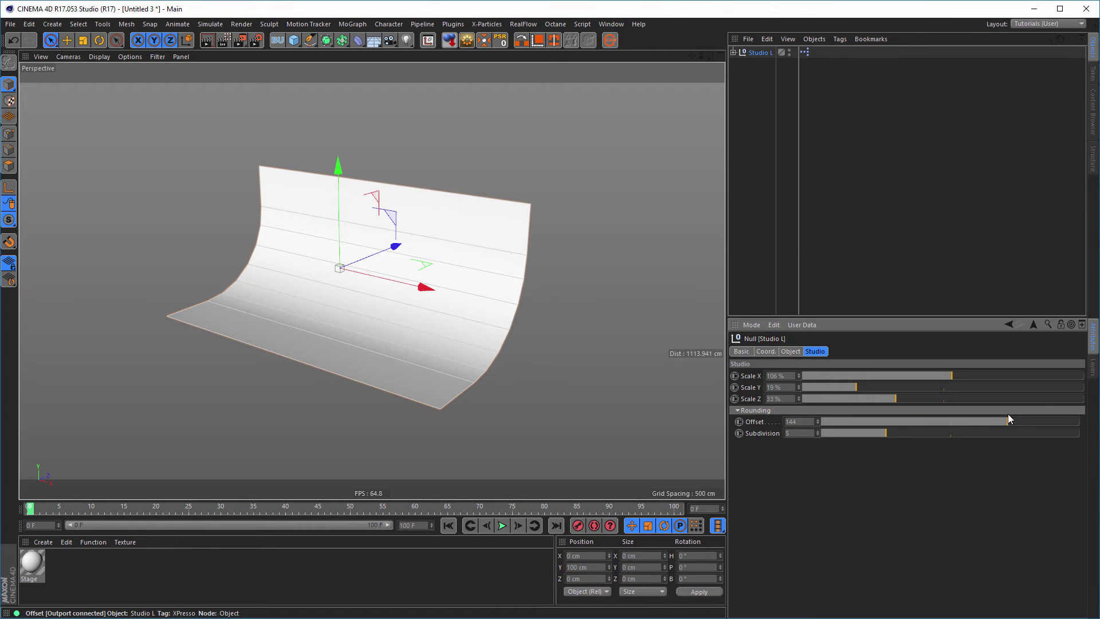
left_click_drag(895, 433, 1077, 433)
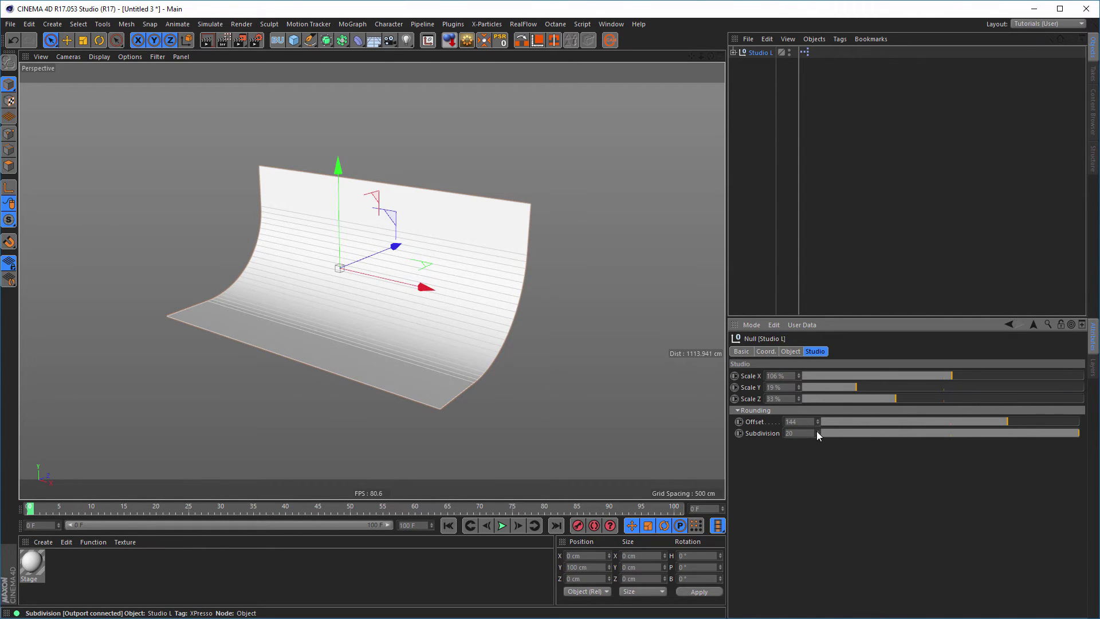
left_click_drag(818, 433, 817, 409)
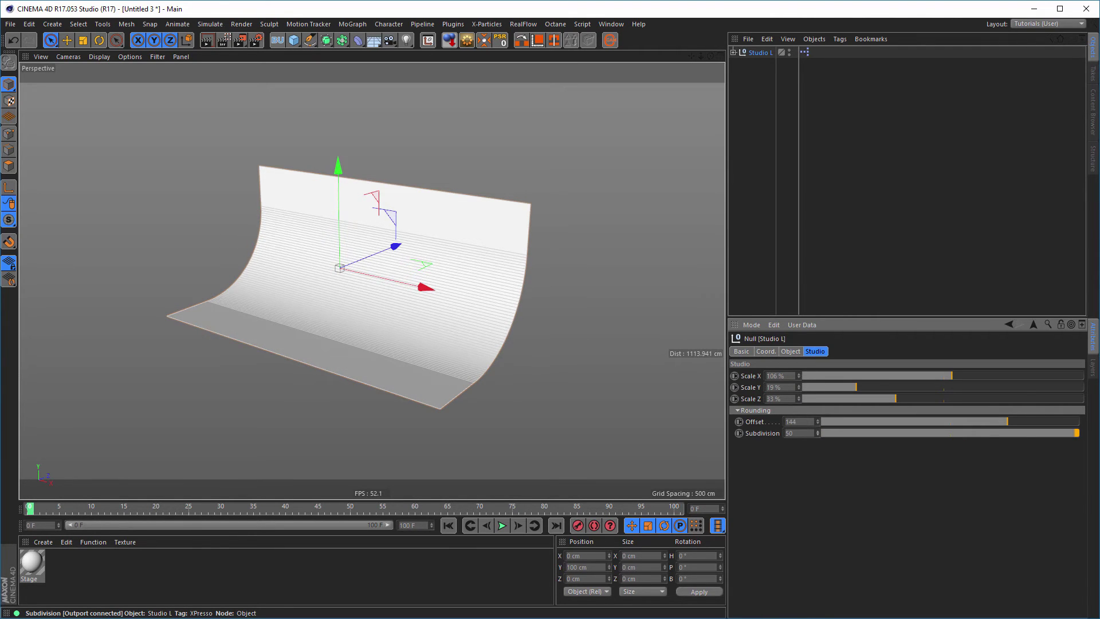
left_click_drag(817, 433, 816, 457)
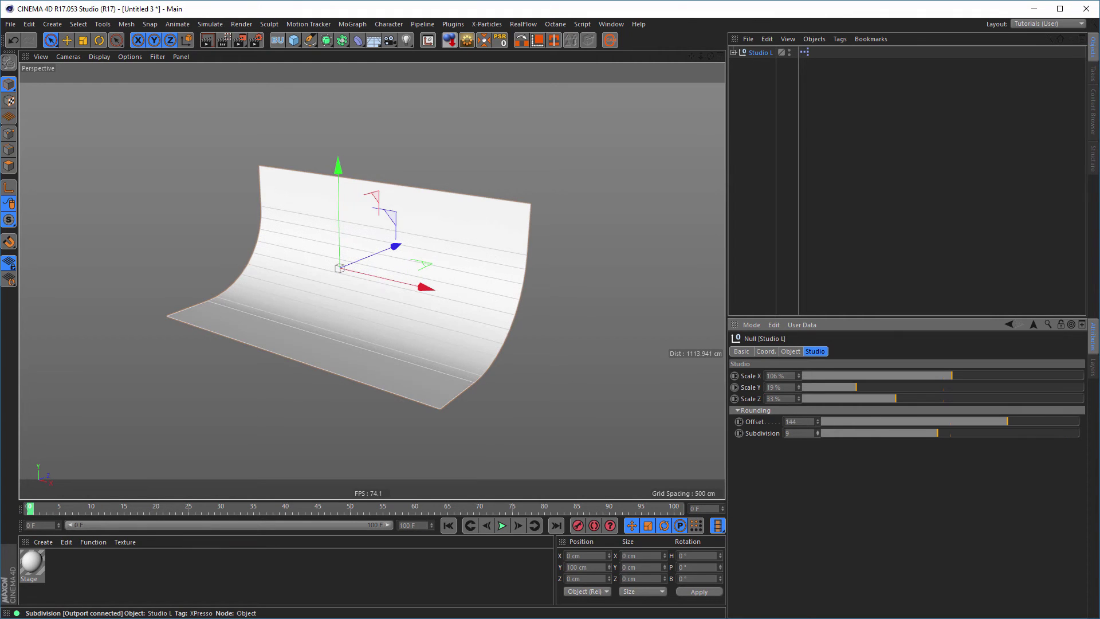
left_click_drag(933, 431, 884, 435)
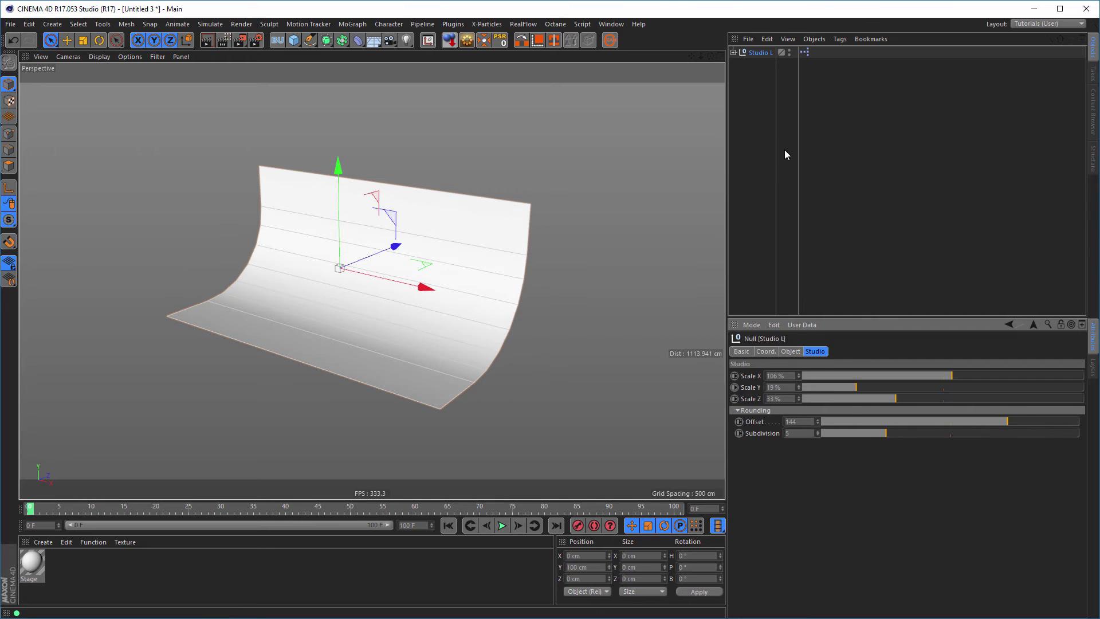
Step: Wrap the Studio L backdrop in a Subdivision Surface and check the smoothed mesh up close
left_click(751, 53)
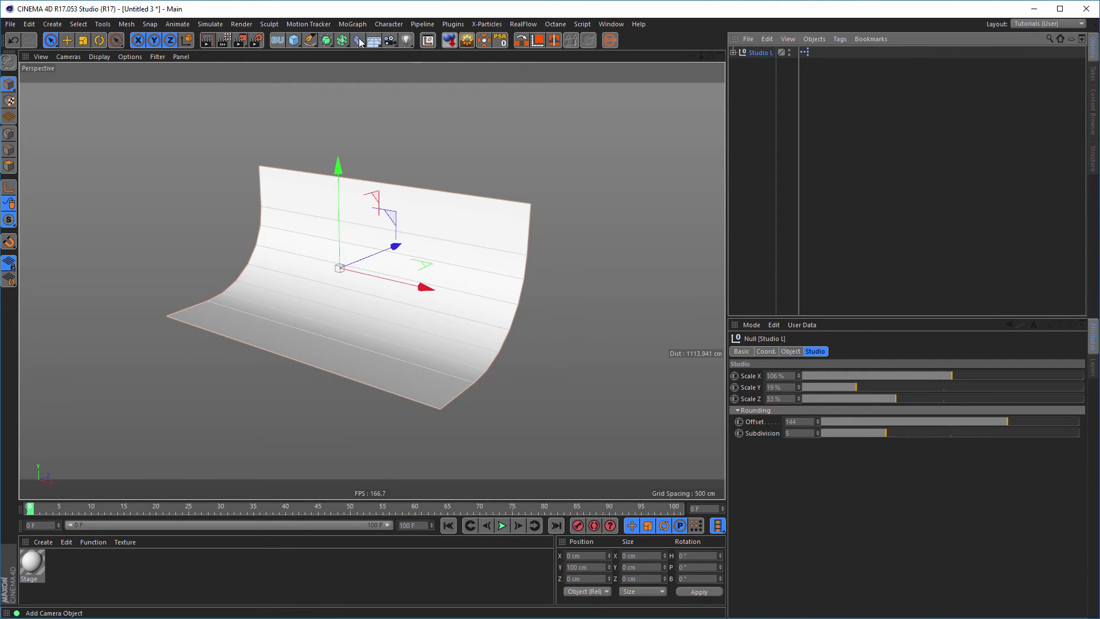
left_click(326, 40, "alt")
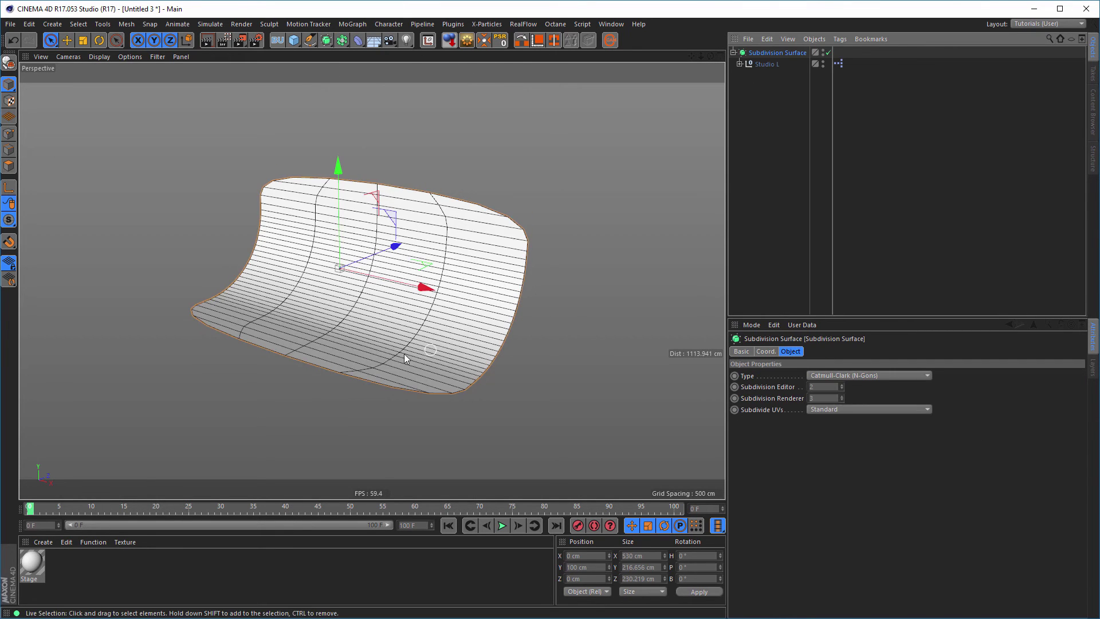
scroll(475, 313, "up", 2)
scroll(475, 313, "up", 4)
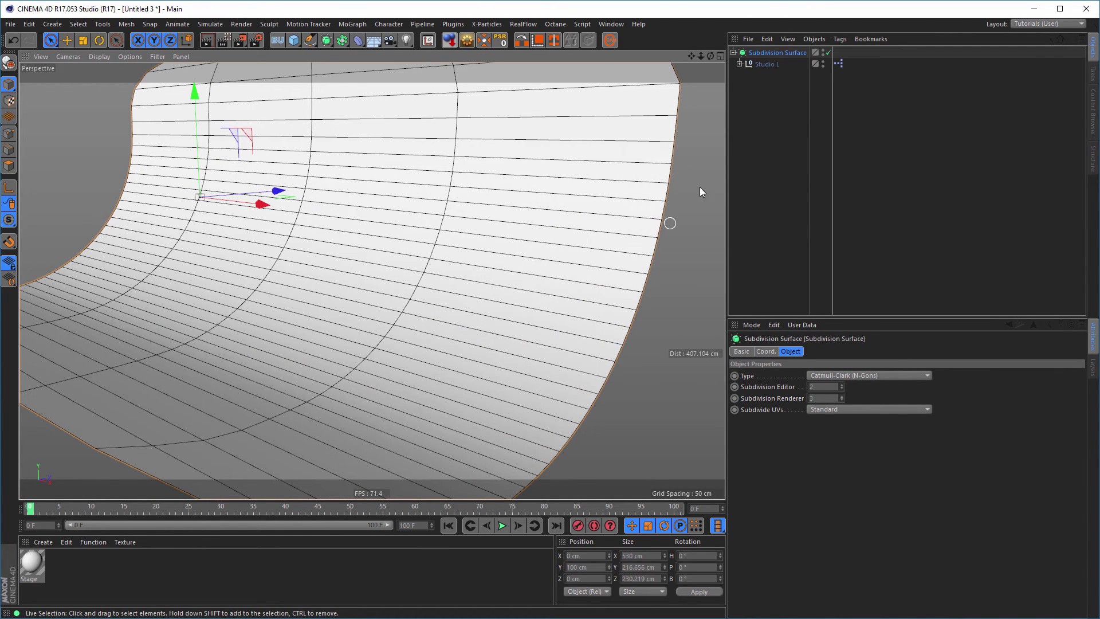
scroll(486, 306, "down", 3)
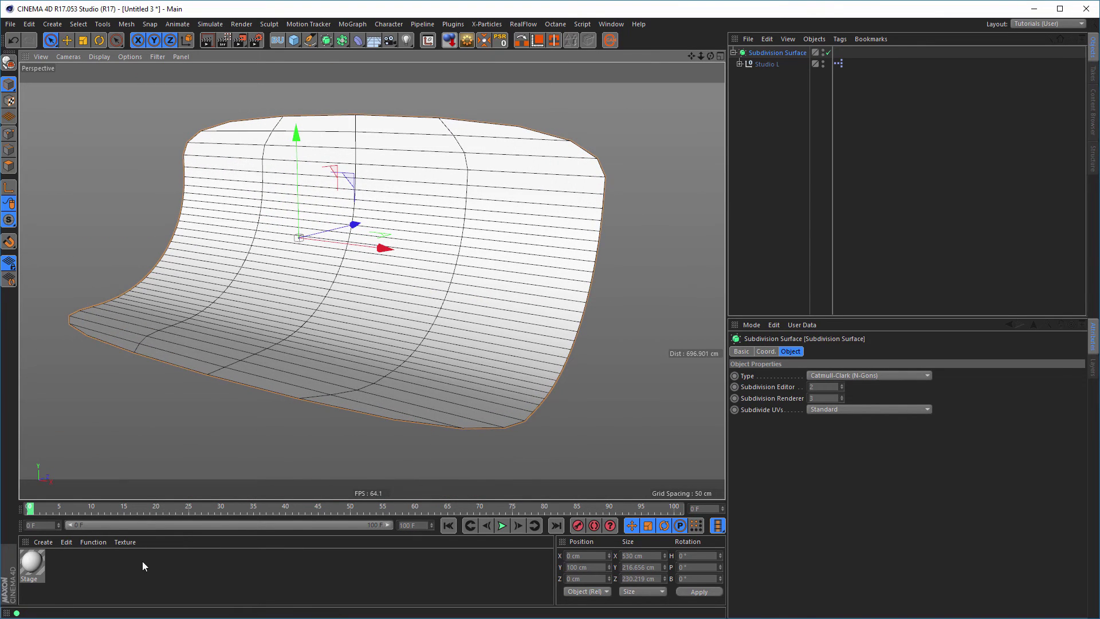
Step: Start the interactive render preview of the backdrop and examine the Stage material's reflectance and color settings
left_click(36, 564)
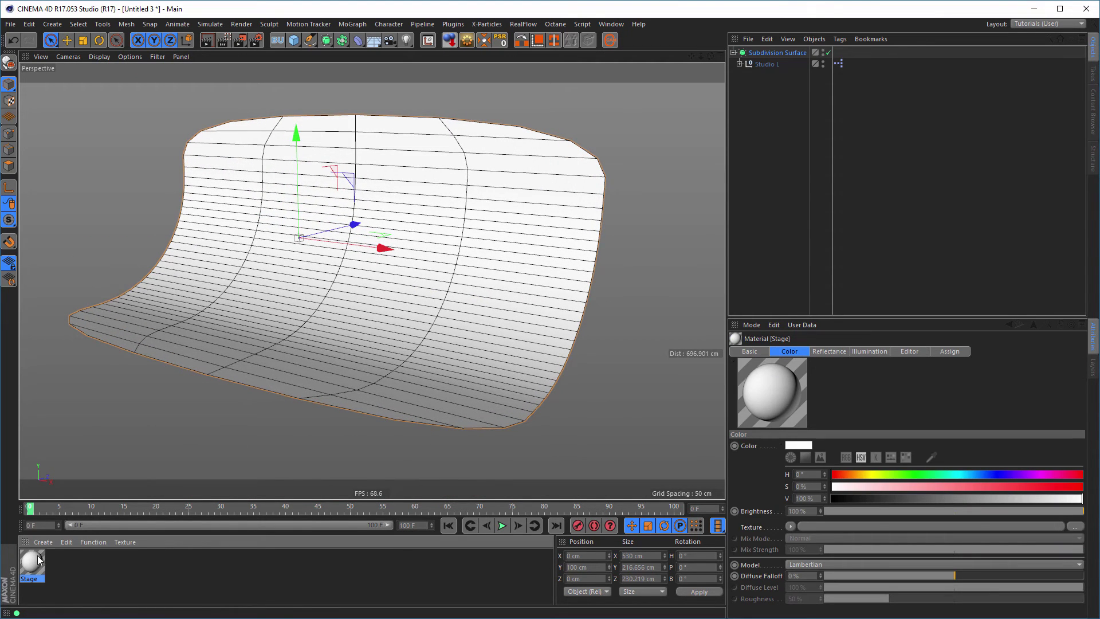
left_click(224, 41)
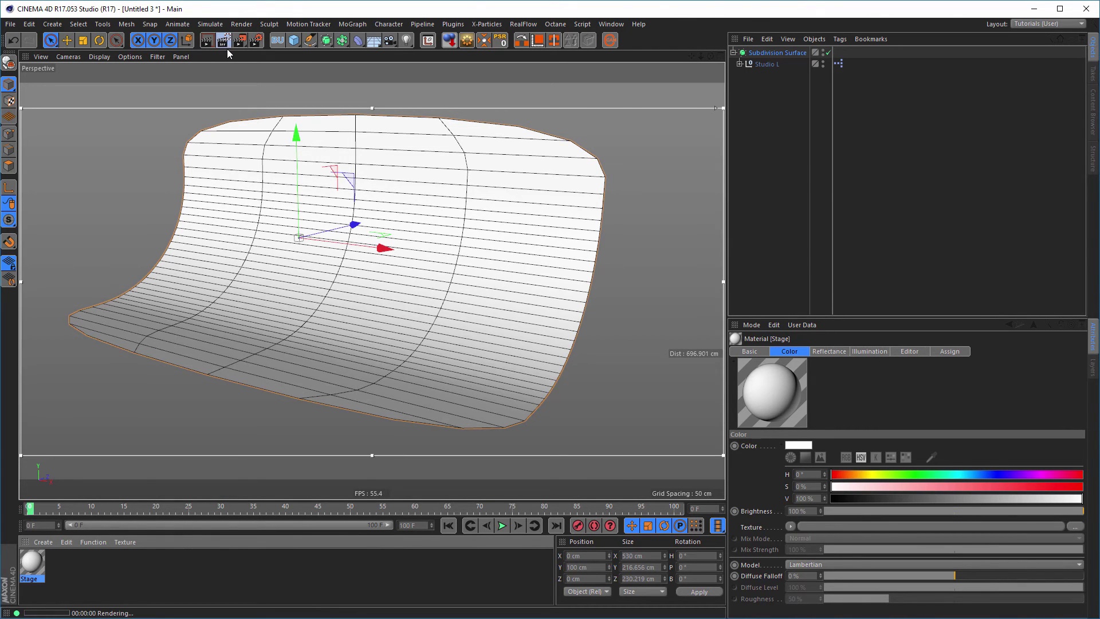
double_click(32, 562)
left_click_drag(264, 94, 702, 177)
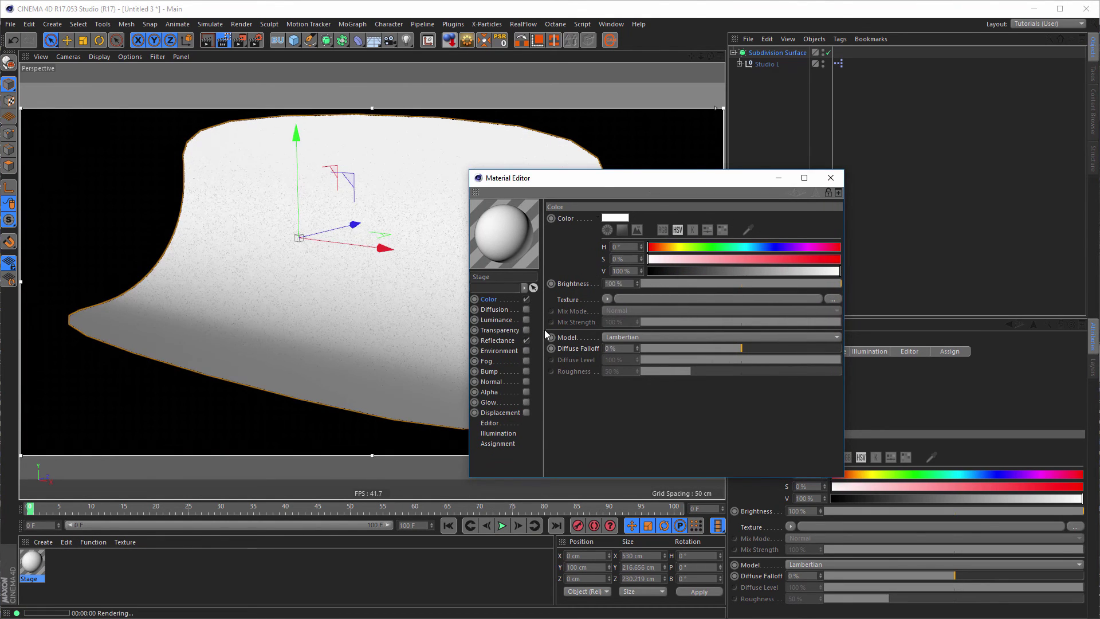
left_click(497, 340)
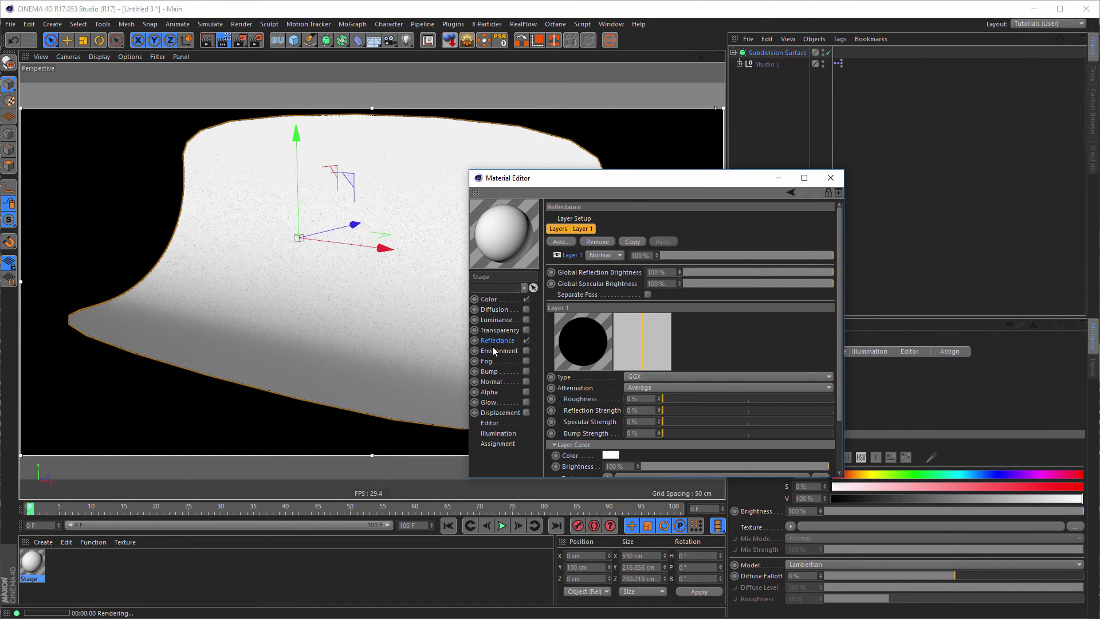
left_click(498, 298)
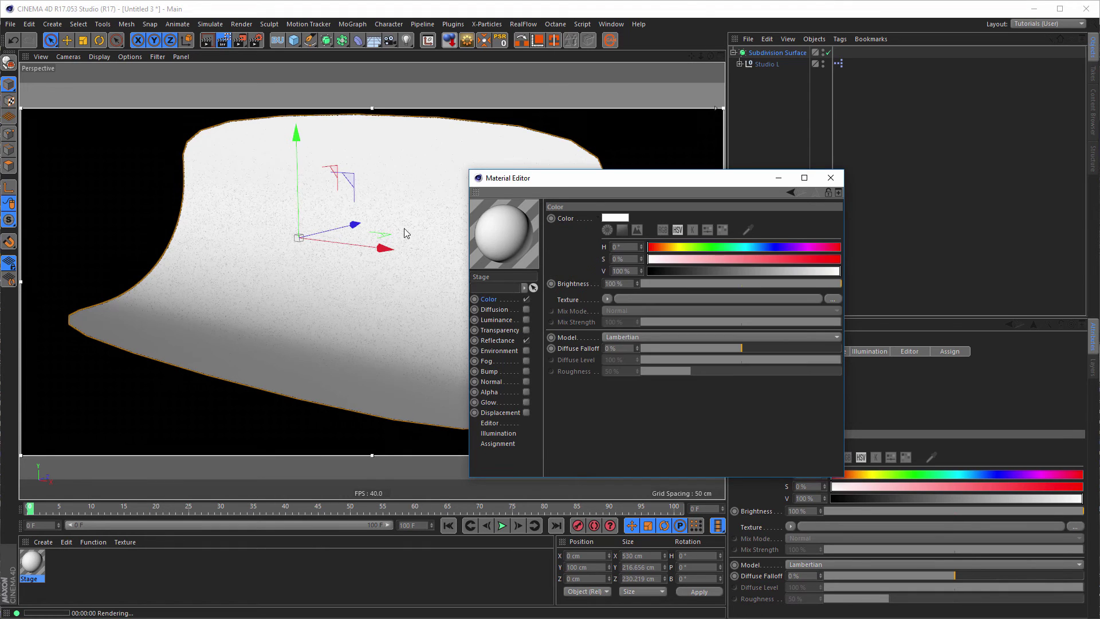
left_click(831, 178)
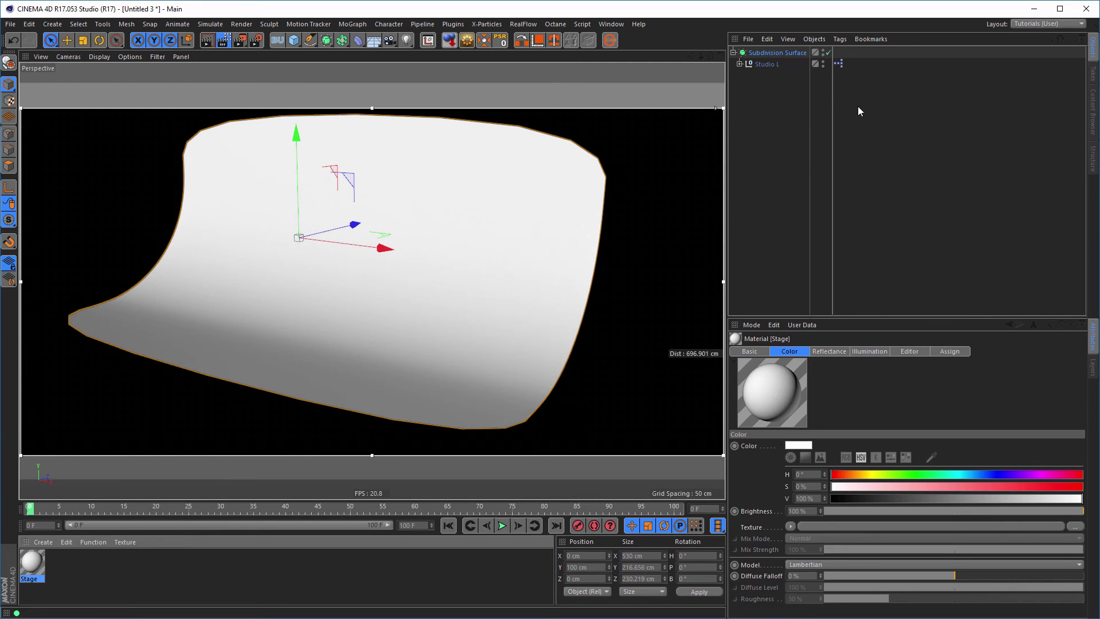
Step: Examine the Stage texture tag on the Studio polygon object inside Studio L, including its projection options
left_click(739, 64)
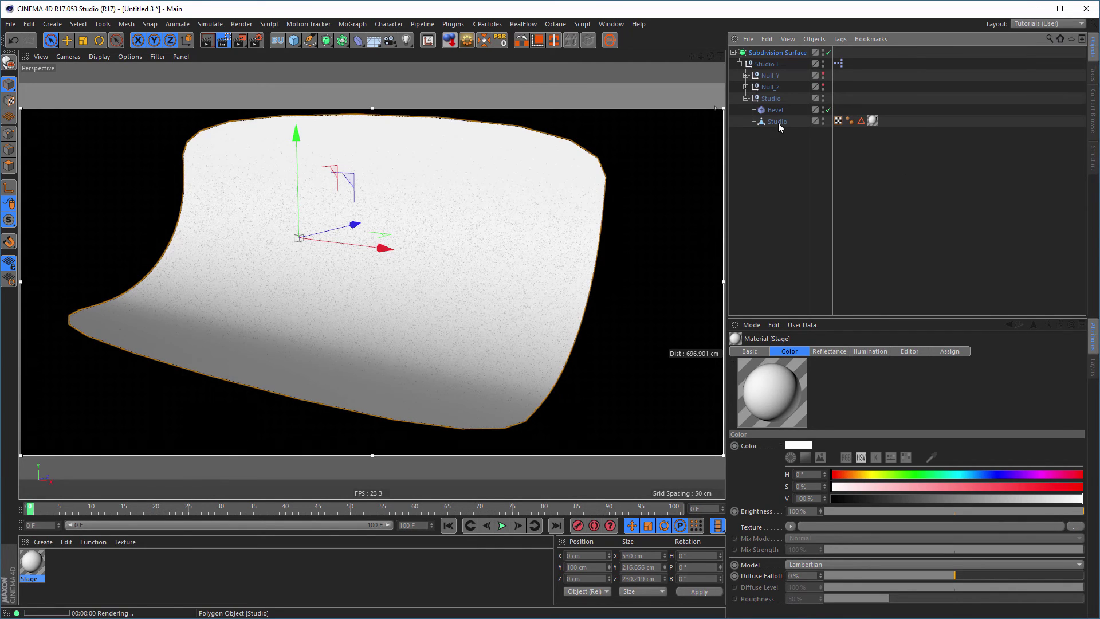
left_click(872, 121)
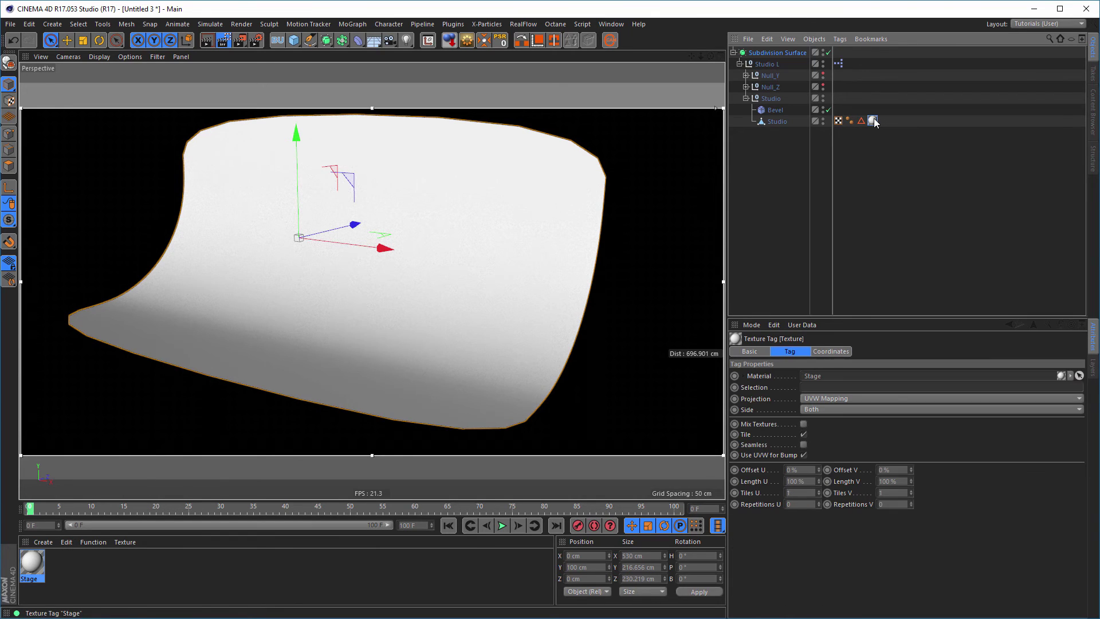
left_click(838, 397)
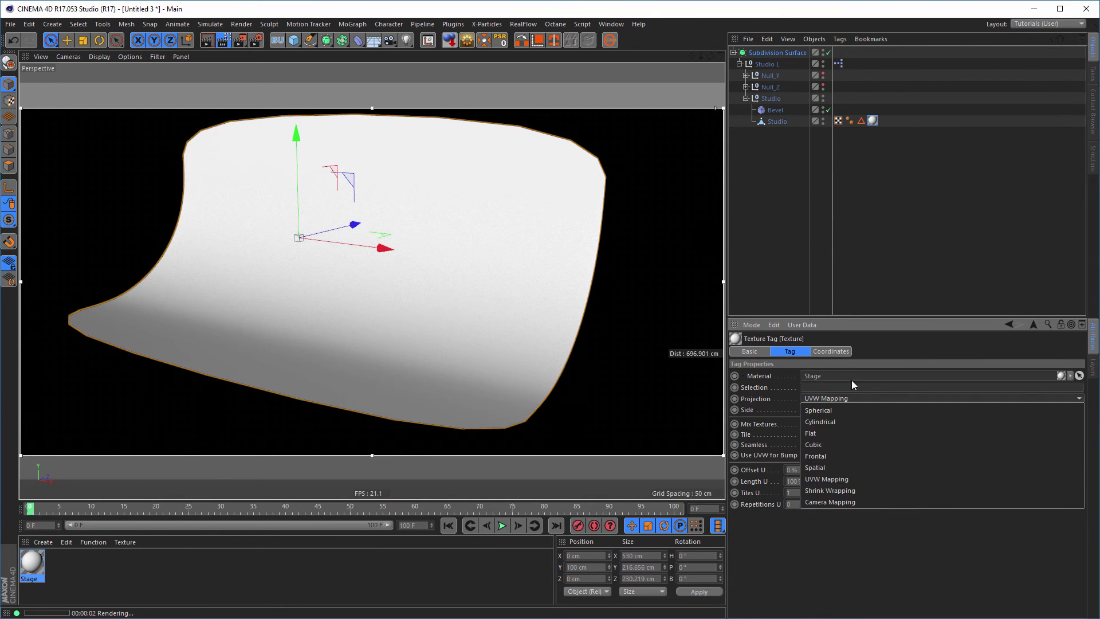
left_click(838, 534)
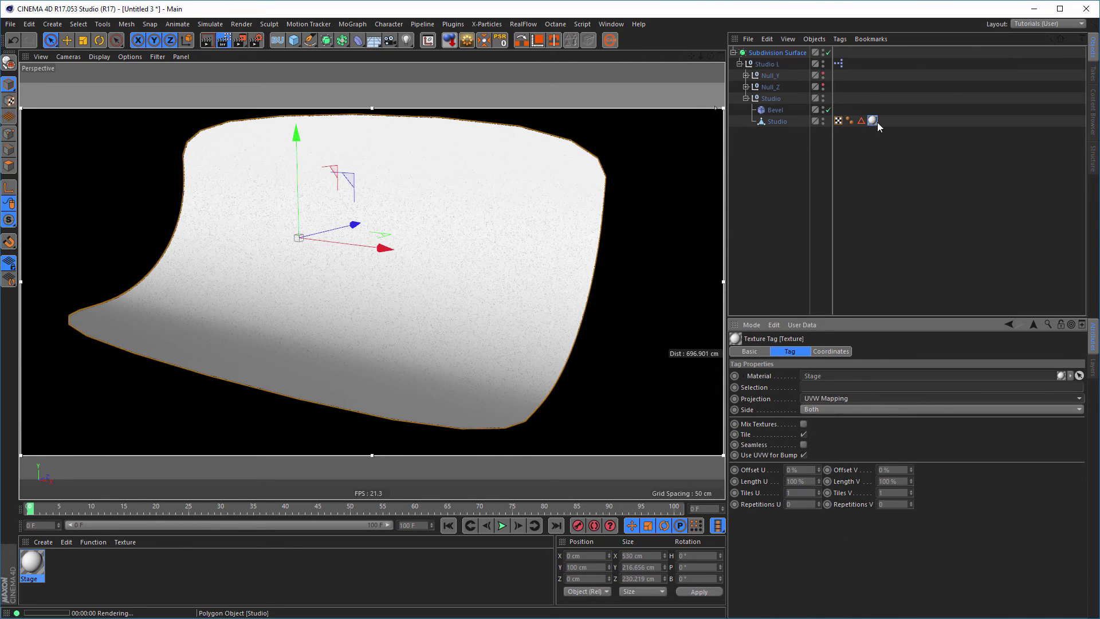
left_click(739, 63)
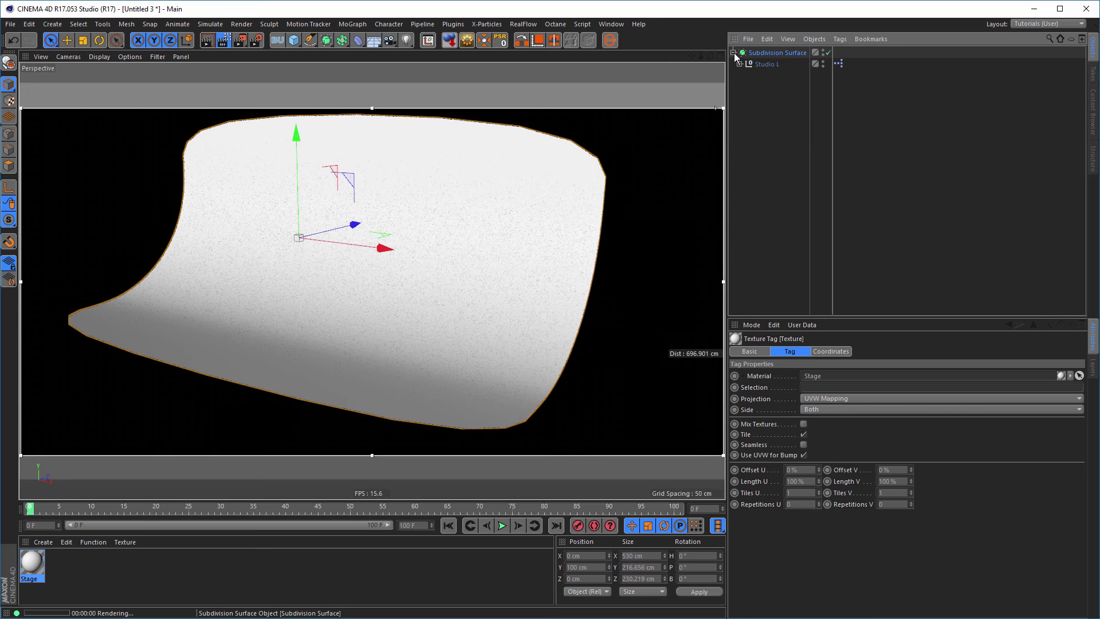
Step: Deselect the backdrop and stop the interactive render preview
left_click(541, 83)
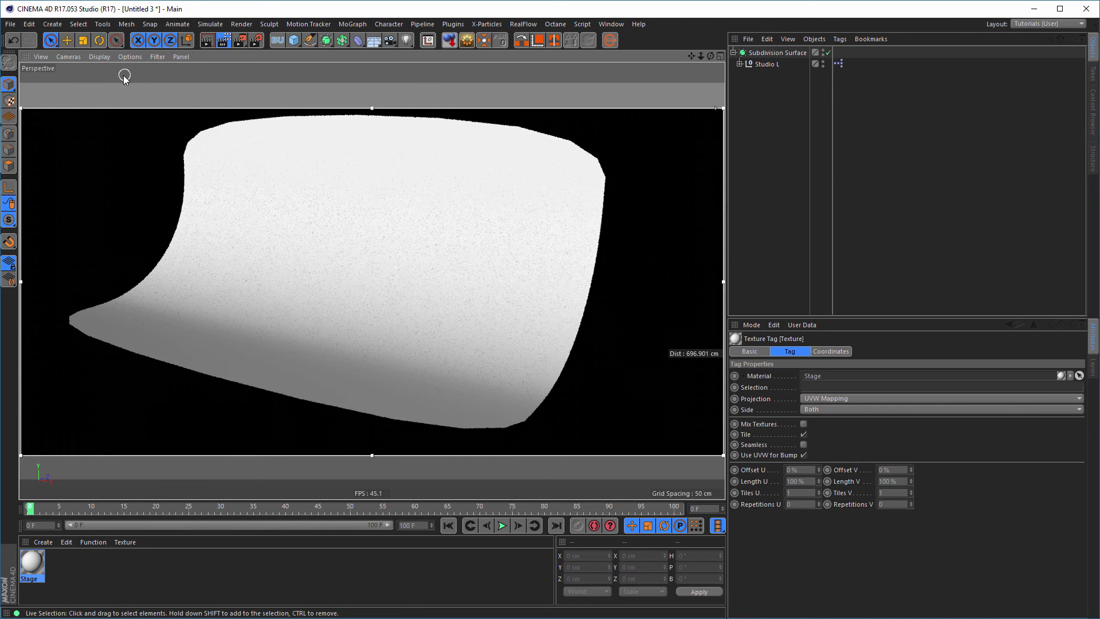
left_click(224, 41)
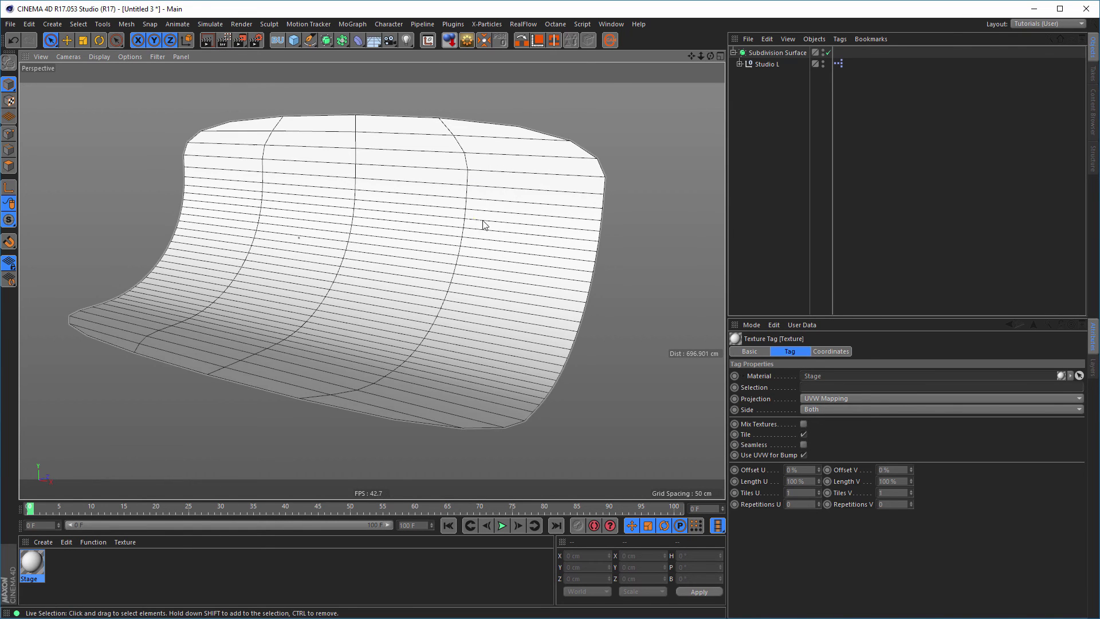
mouse_move(484, 225)
left_mouse_down("alt")
mouse_move(540, 231)
mouse_move(528, 245)
mouse_move(474, 216)
mouse_move(506, 224)
mouse_move(481, 223)
left_mouse_up("alt")
Step: Look at the scene rig preset in the content library and switch to the open nikomedia_scene_rig_pro.c4d project
left_click(1092, 106)
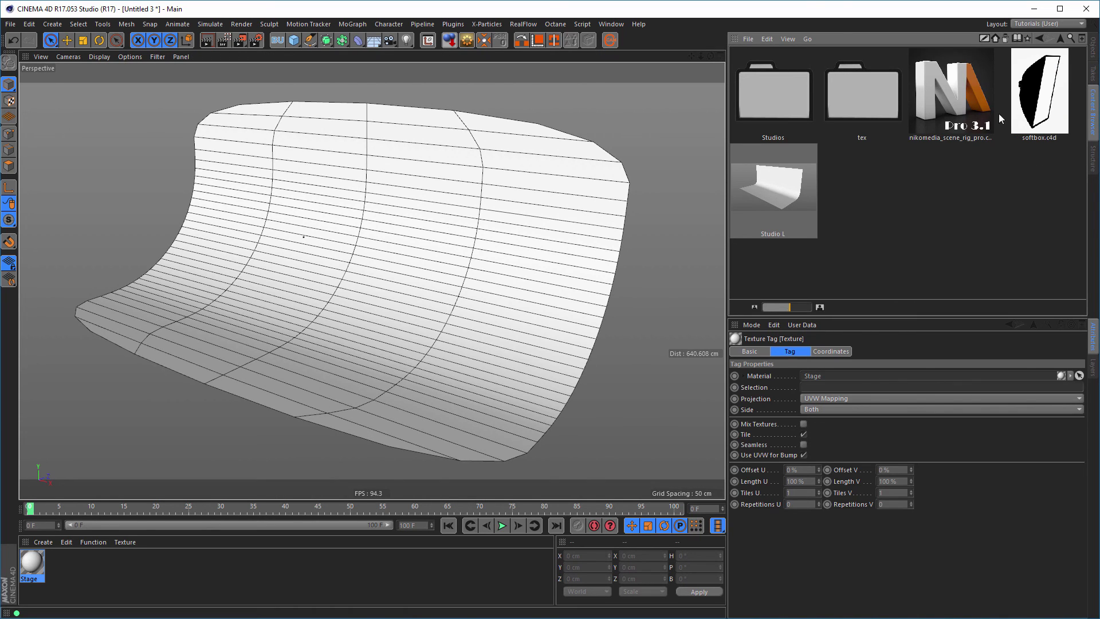
left_click(940, 97)
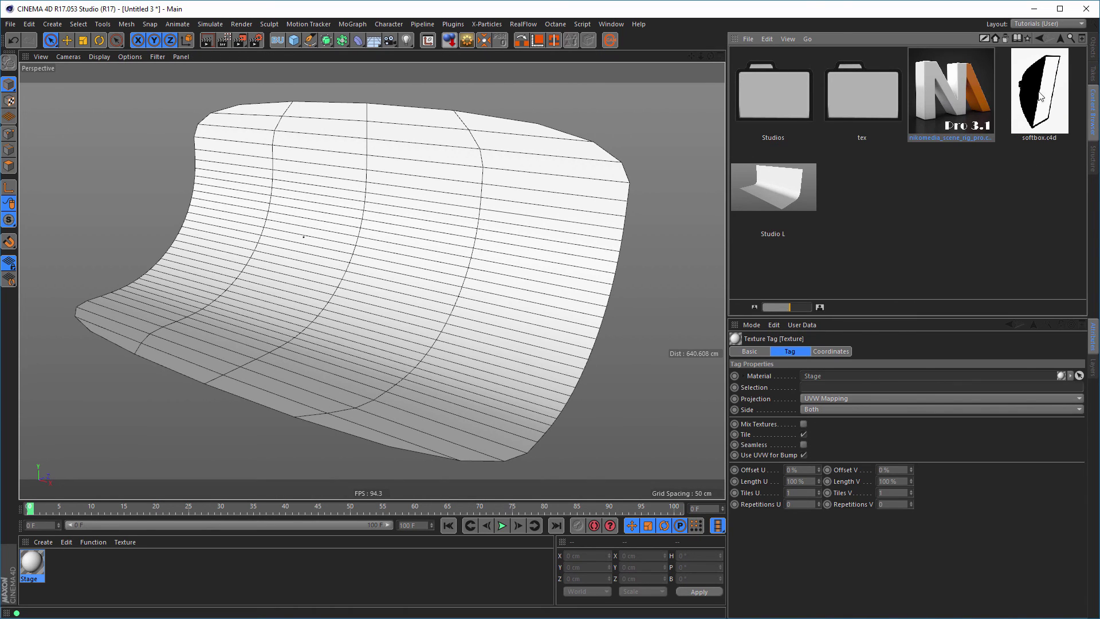
key("v")
mouse_move(532, 195)
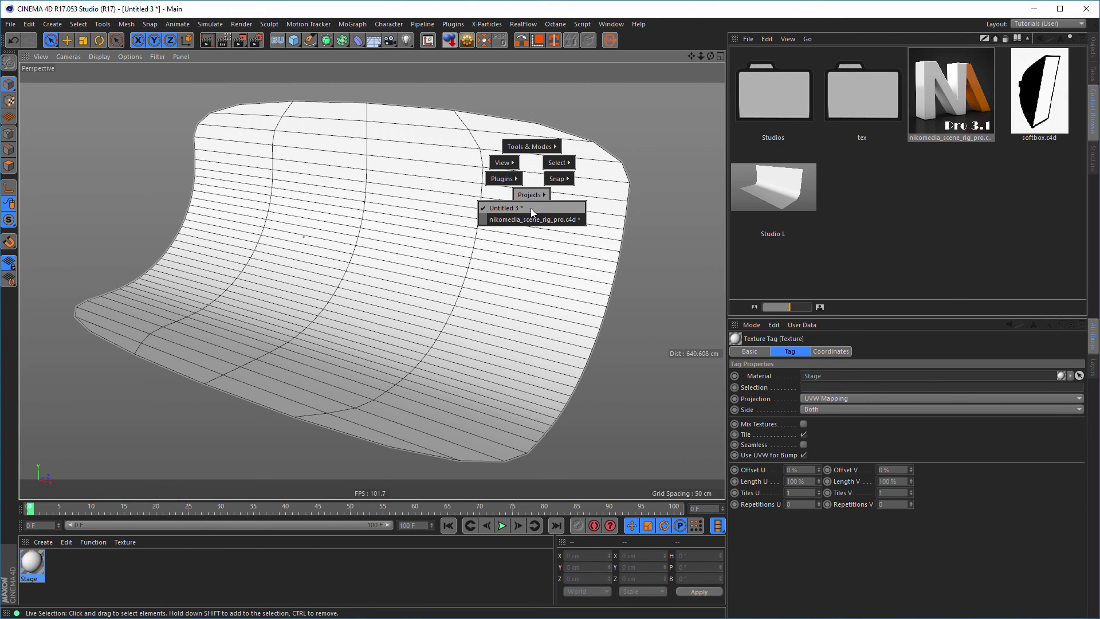
left_click(527, 220)
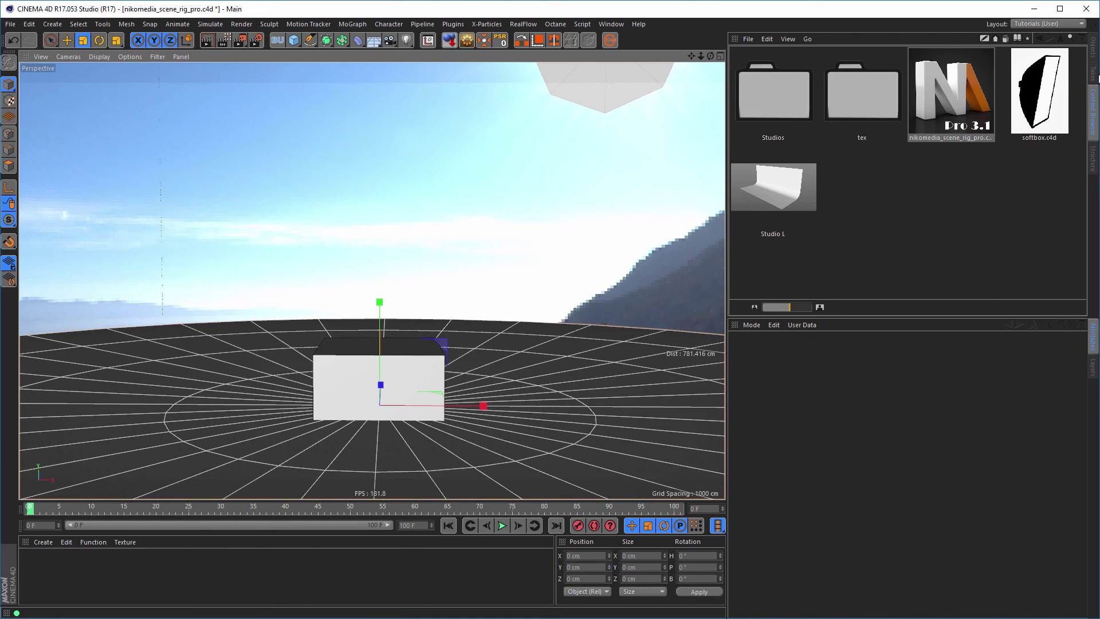
Step: Select the Nikomedias Scene Rig Pro object and review its background and floor, HDRI, camera and sun settings
left_click(1091, 48)
left_click(786, 64)
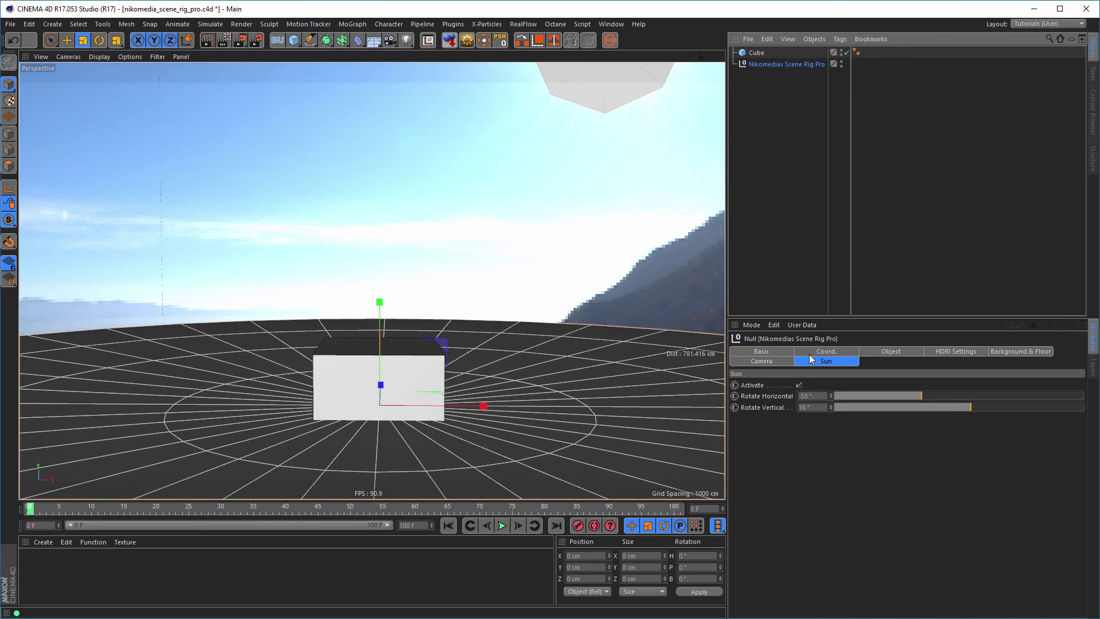
left_click(1014, 351)
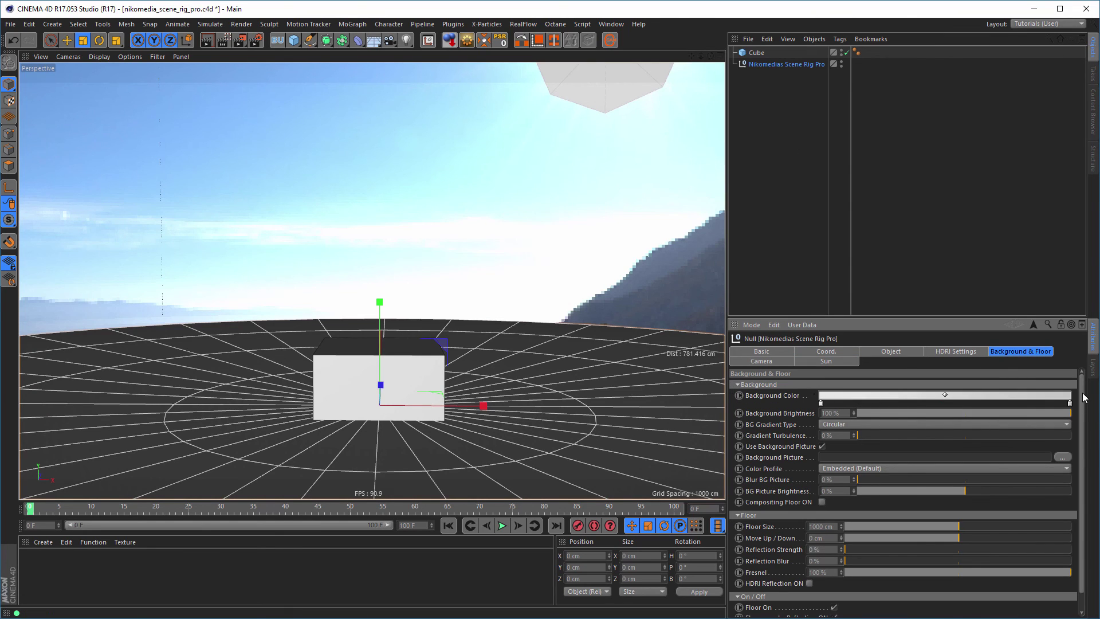
scroll(1082, 396, "down", 1)
scroll(1082, 401, "up", 1)
left_click(954, 351)
scroll(1082, 407, "down", 2)
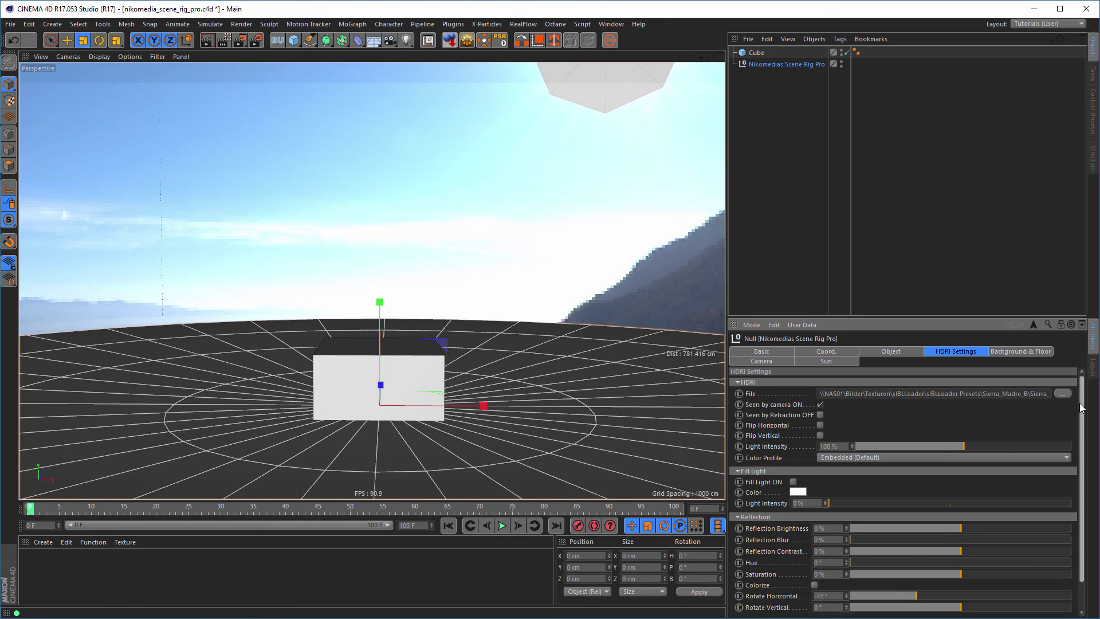
scroll(1081, 407, "down", 2)
scroll(1081, 407, "up", 2)
left_click(761, 361)
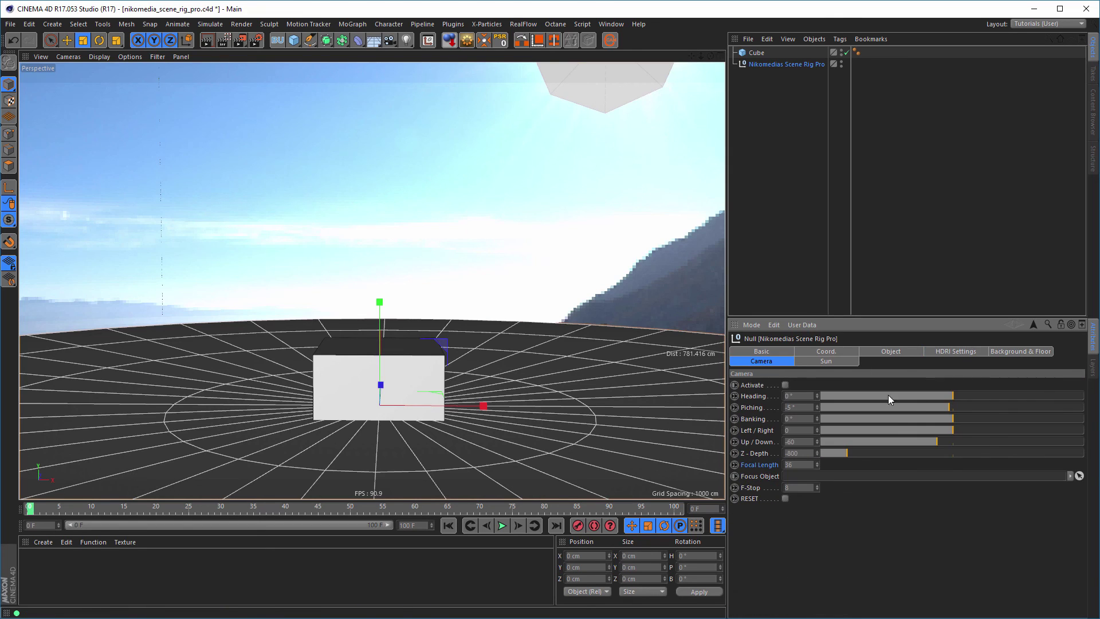
left_click(824, 361)
left_click(1016, 352)
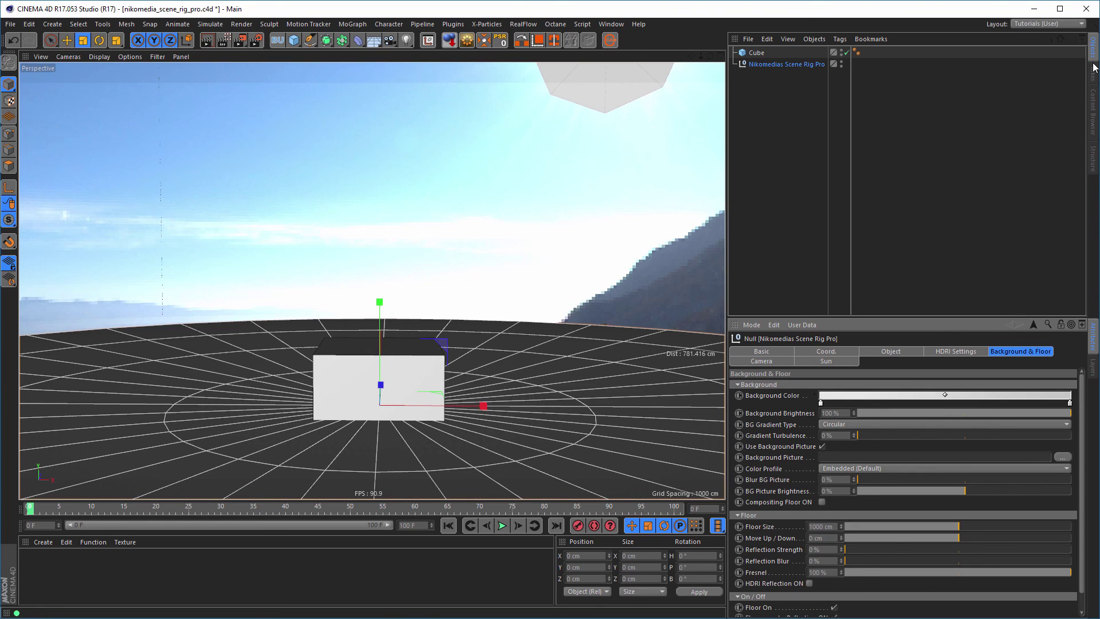
Step: Revisit the presets in the content library, then display the scene rig's sun settings
left_click(1092, 107)
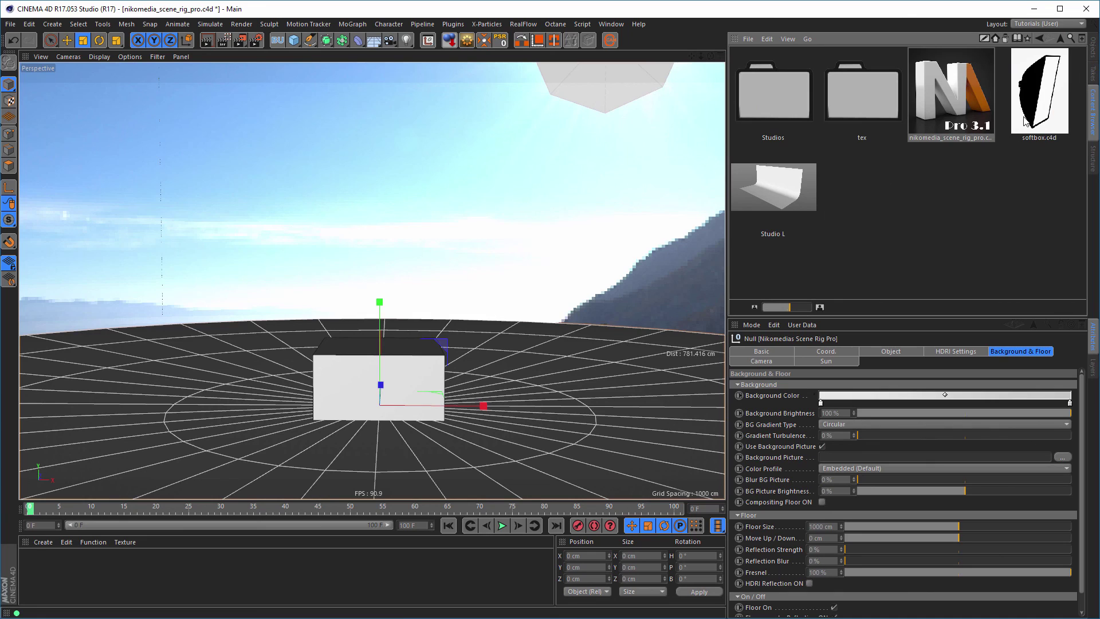
left_click(1093, 47)
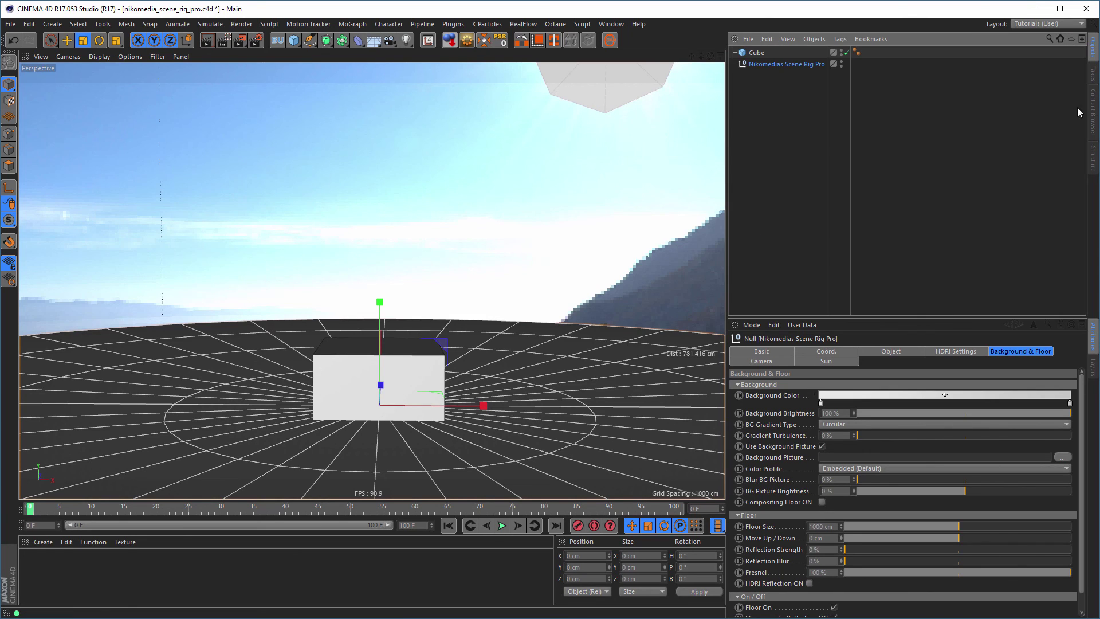
left_click(838, 362)
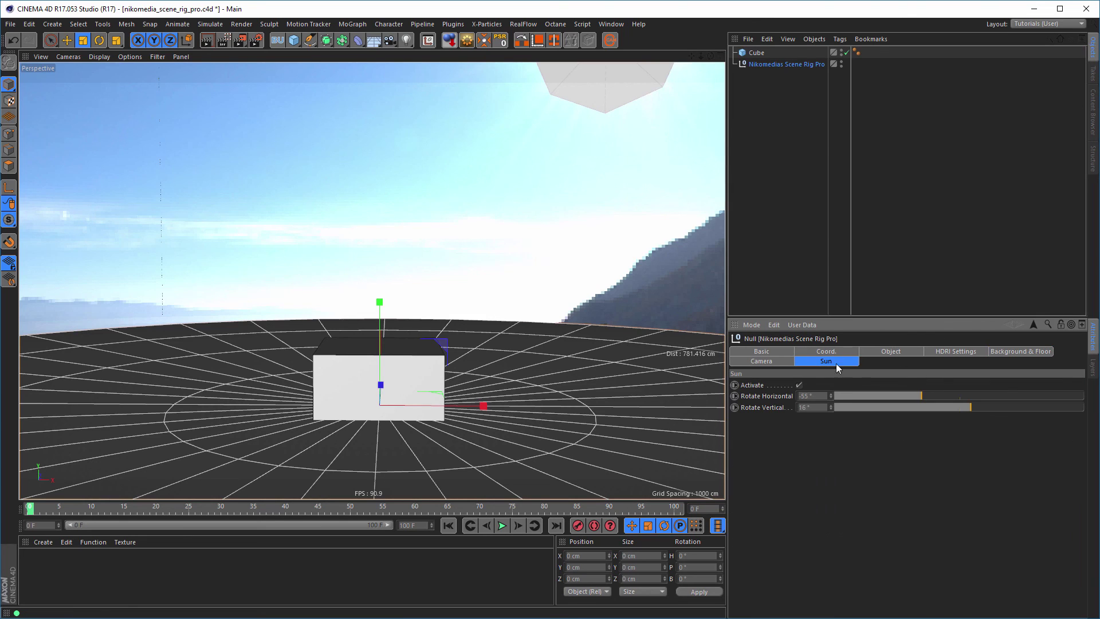